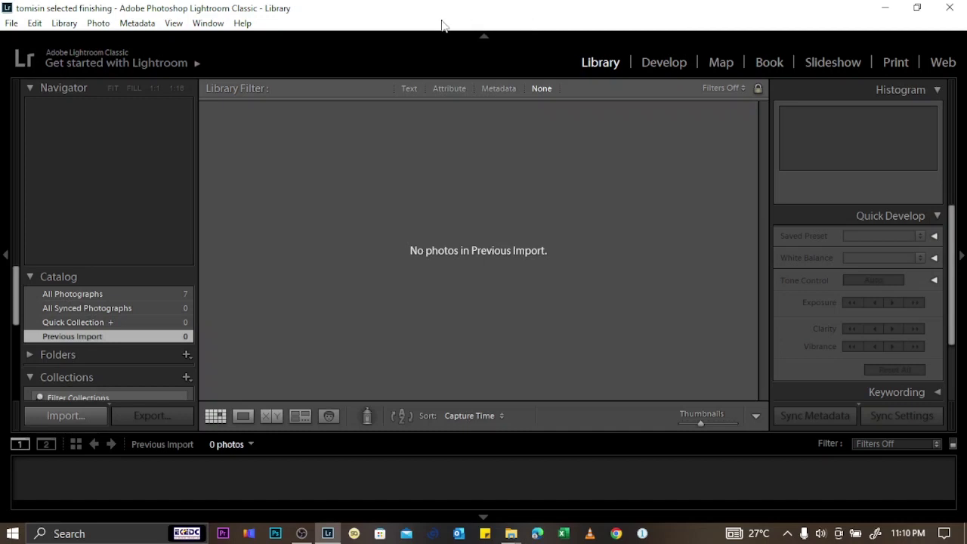
Show the File menu over the empty Library module
click(12, 23)
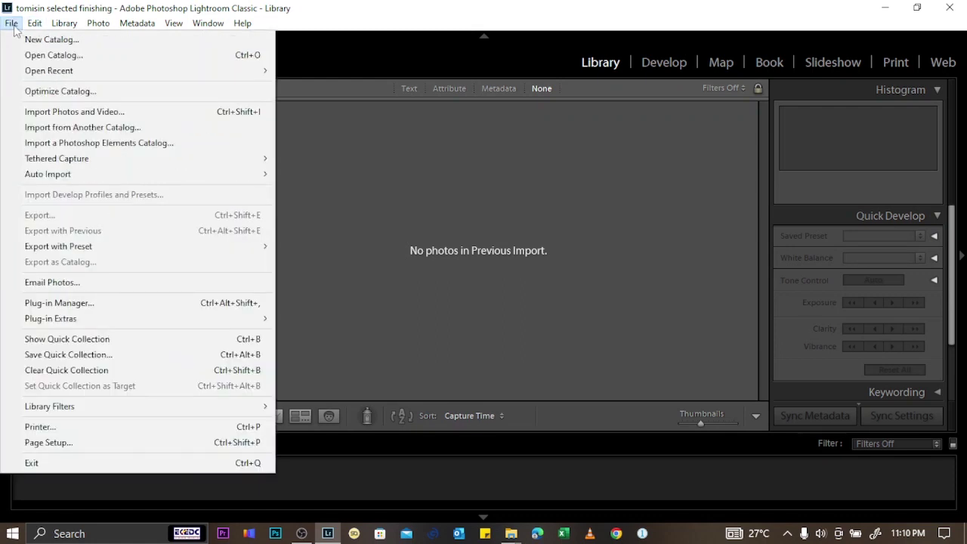
click(29, 40)
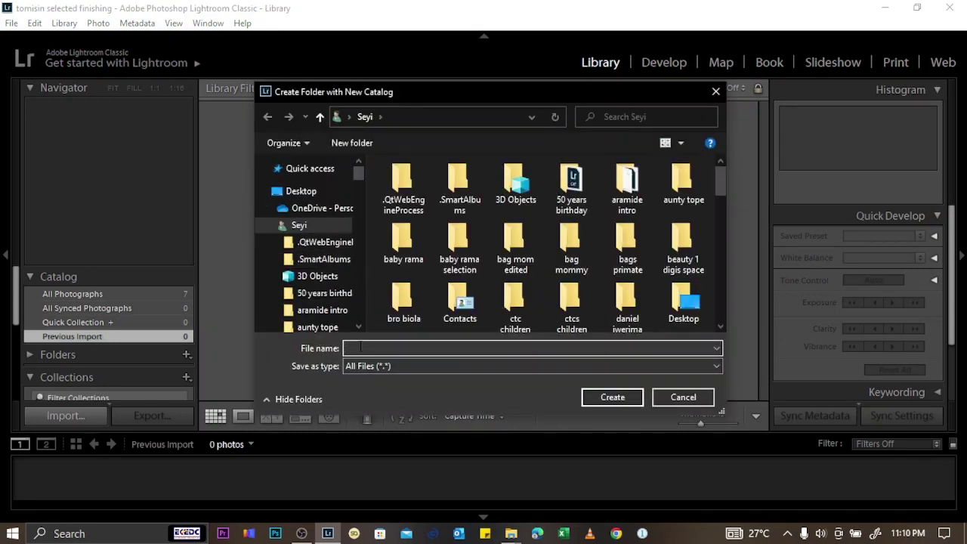
text(josep king)
click(612, 398)
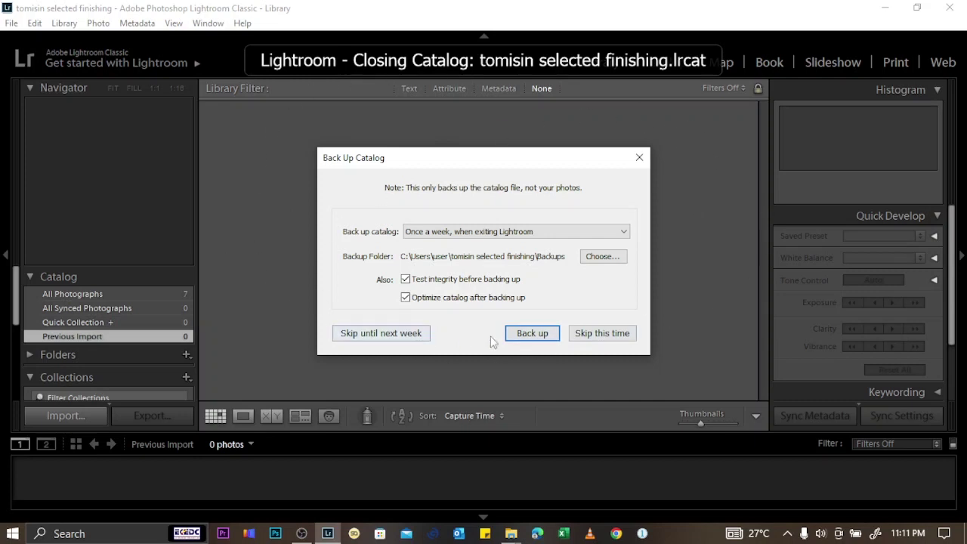
click(615, 333)
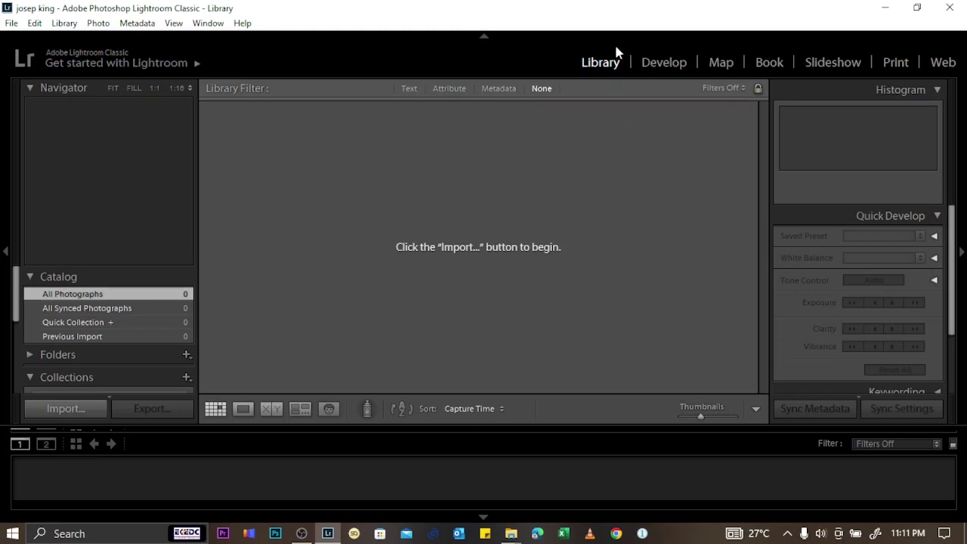
Switch the empty josep king catalog to the Develop module
click(664, 63)
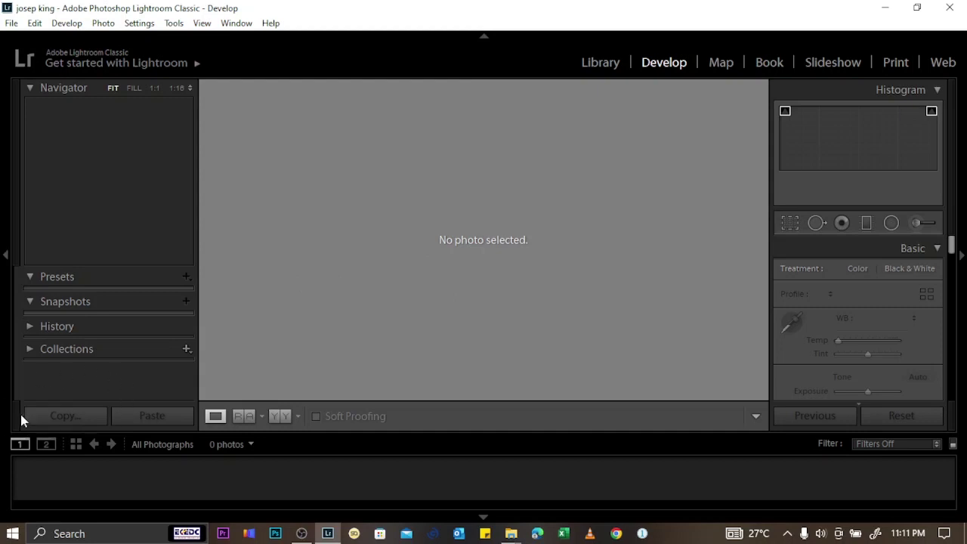
Return to Library and open the Import window listing 91 photos from 2222222
click(600, 67)
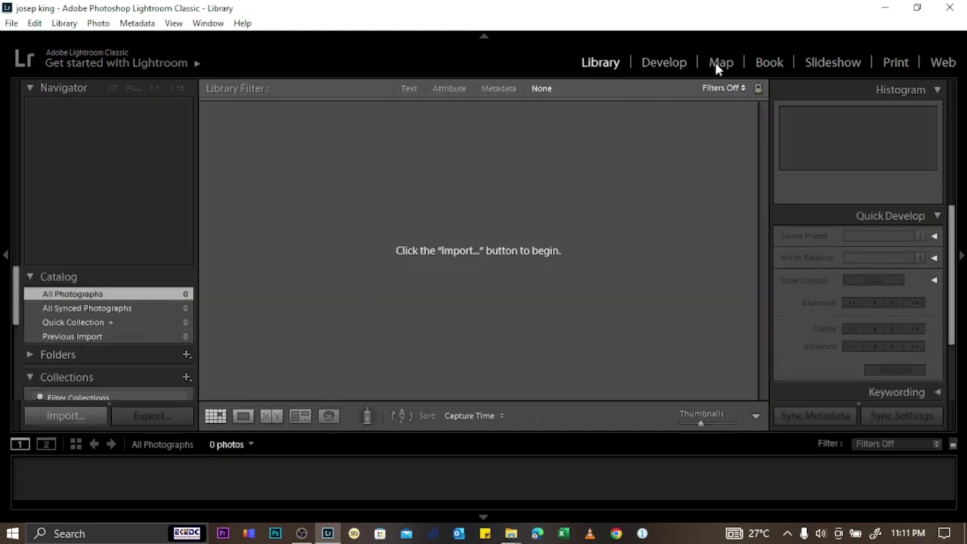
click(67, 416)
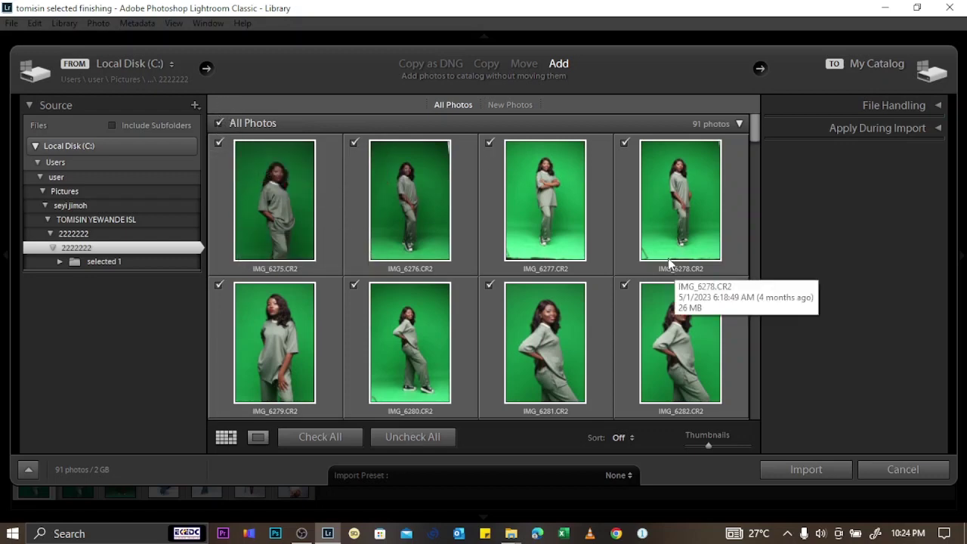
Close the Import window, returning to the Library with no photos in Previous Import
click(807, 470)
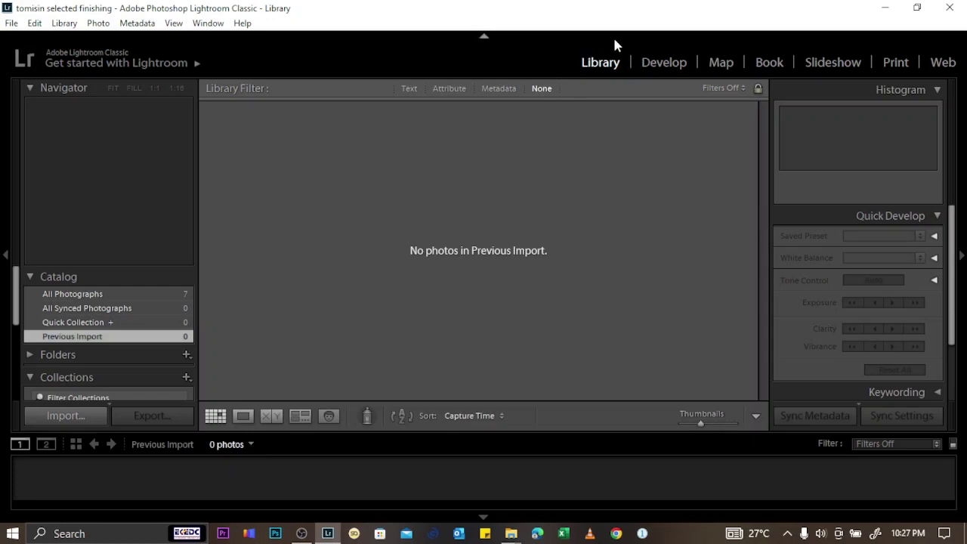
Drag all 91 photos from the 2222222 Explorer folder onto Lightroom for import
mouse_move(512, 533)
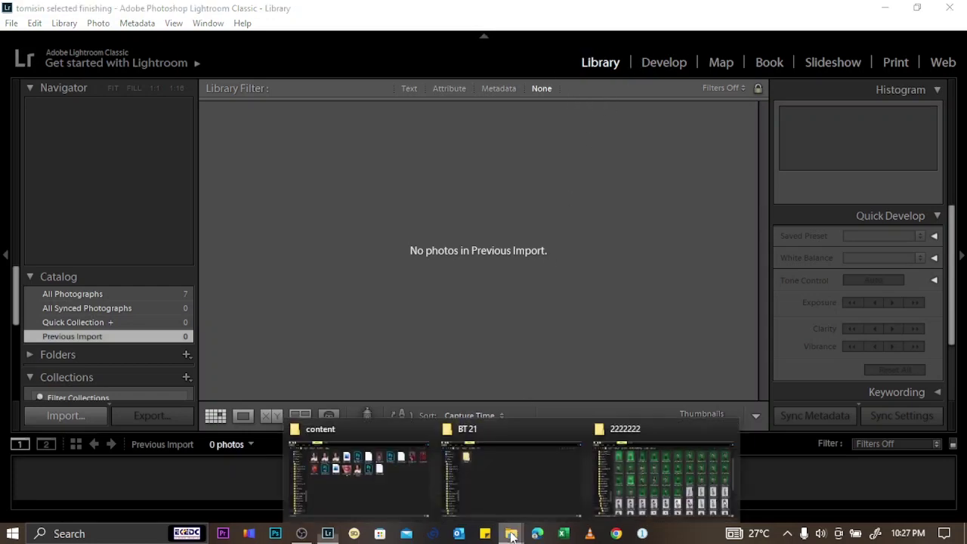
click(666, 481)
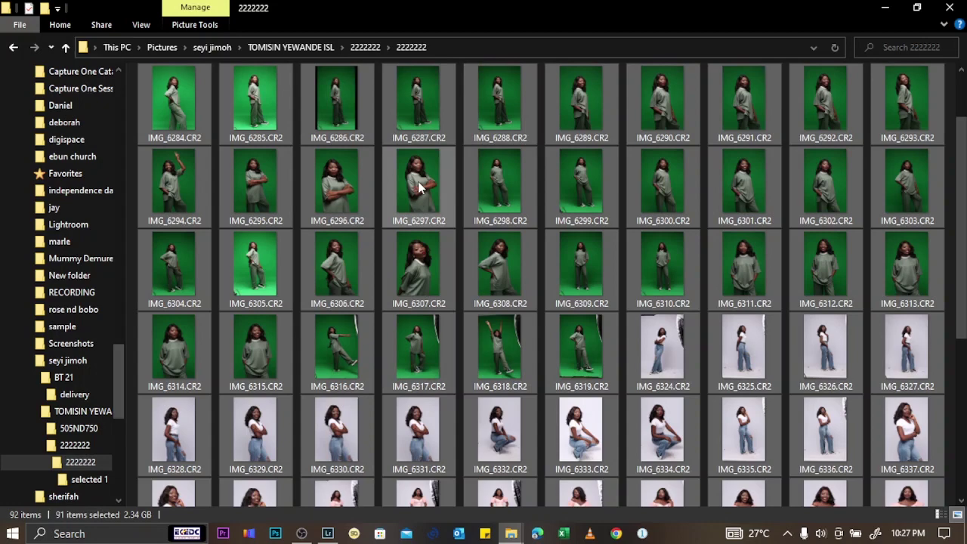
drag(418, 181, 503, 279)
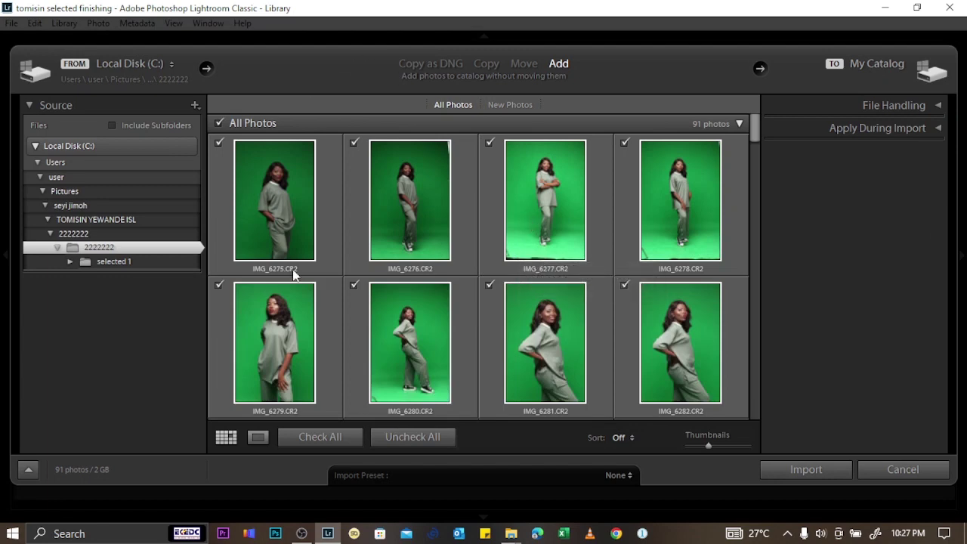
Import the 91 checked green-screen photos, bringing the catalog to 98 photographs
click(807, 470)
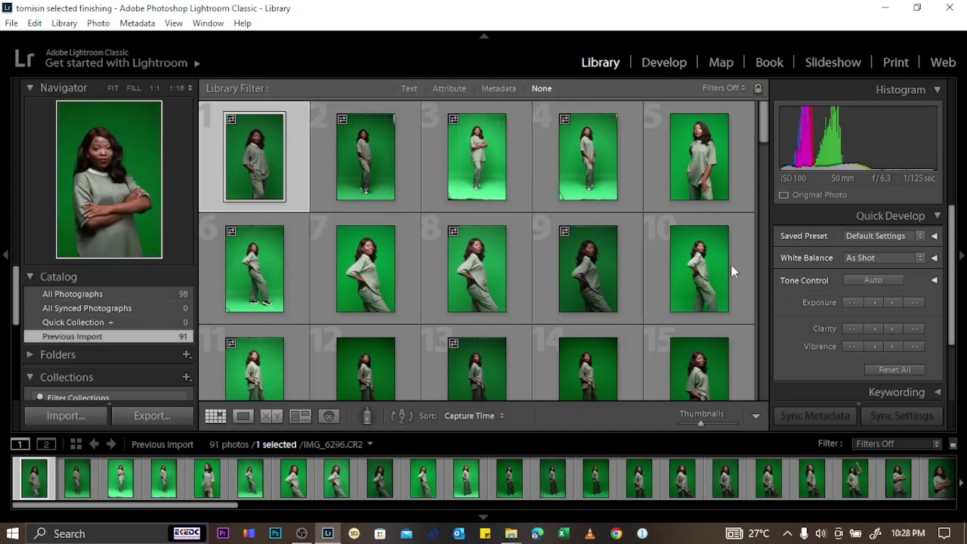
Apply the Creative > Turquoise & Red Quick Develop preset to IMG_6275
click(876, 235)
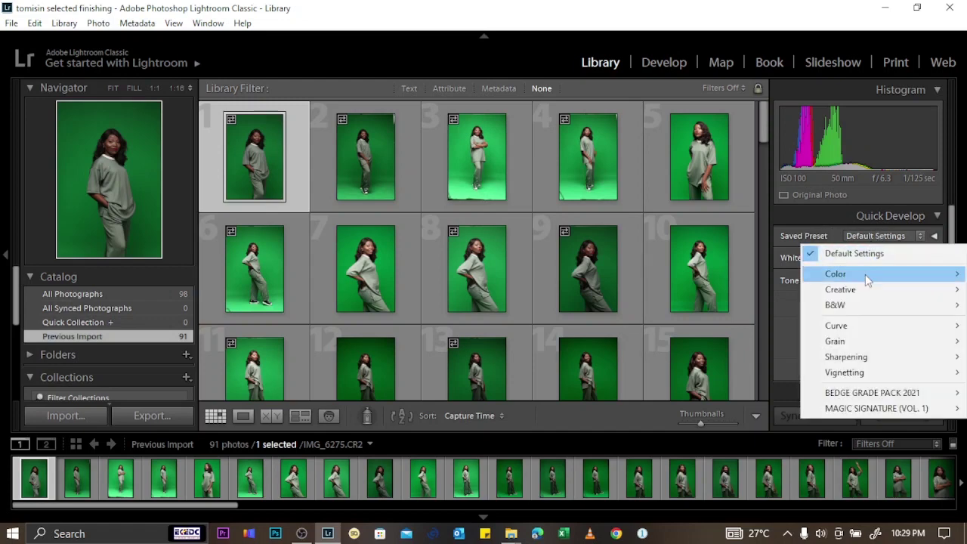
mouse_move(867, 308)
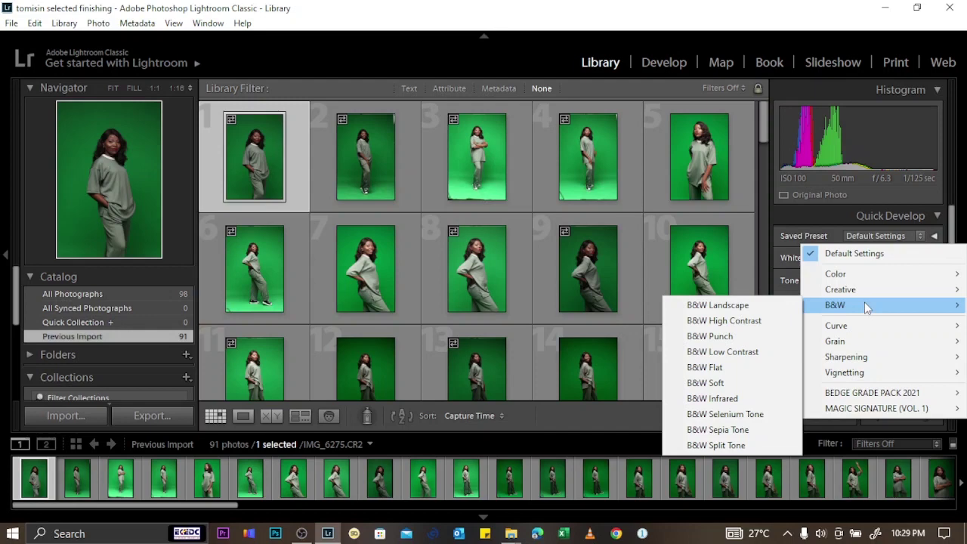
mouse_move(831, 289)
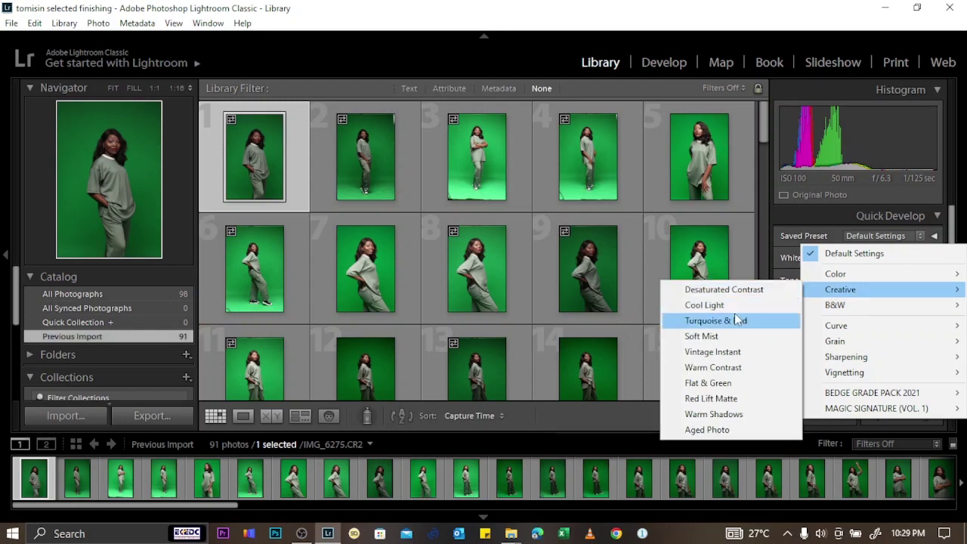
click(715, 321)
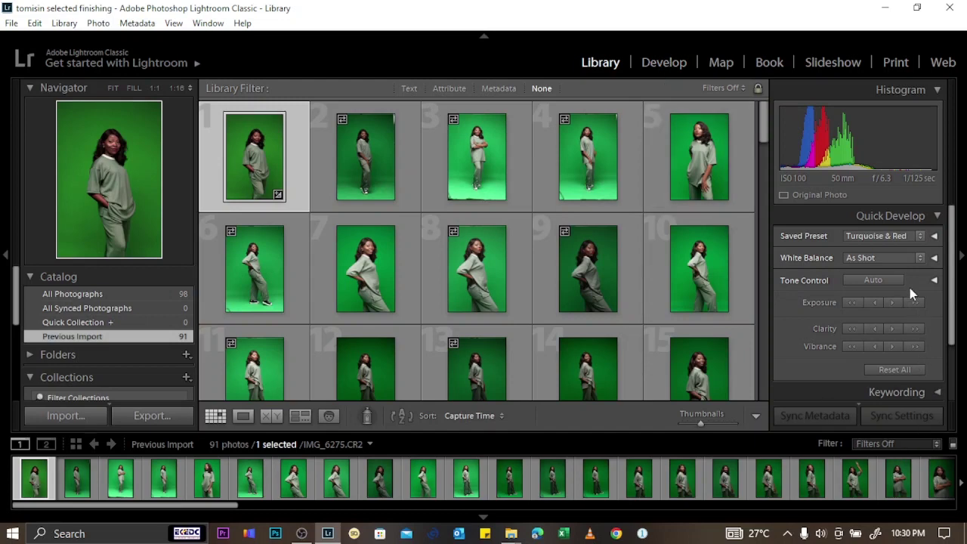
Try Daylight white balance and auto tone on all 91 photos, then Reset All to defaults
click(898, 258)
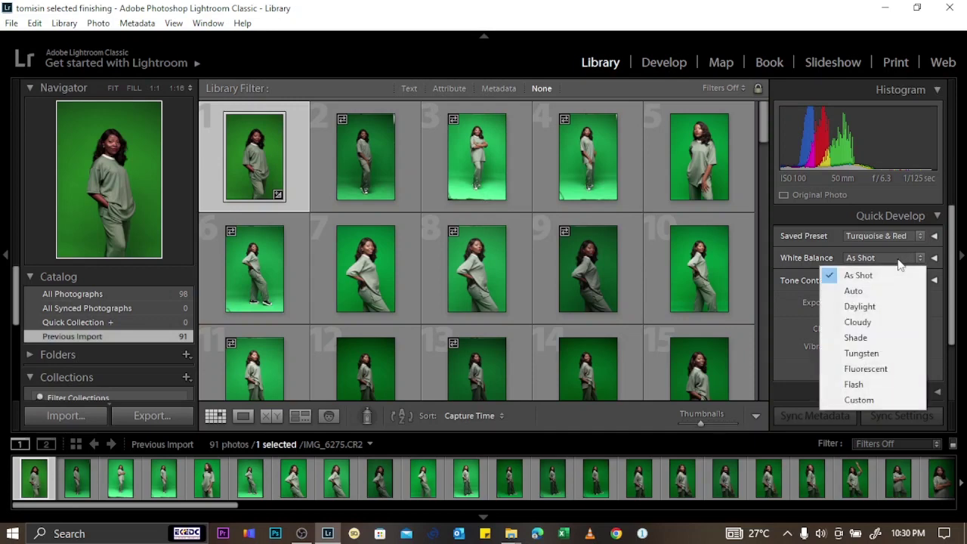
click(871, 308)
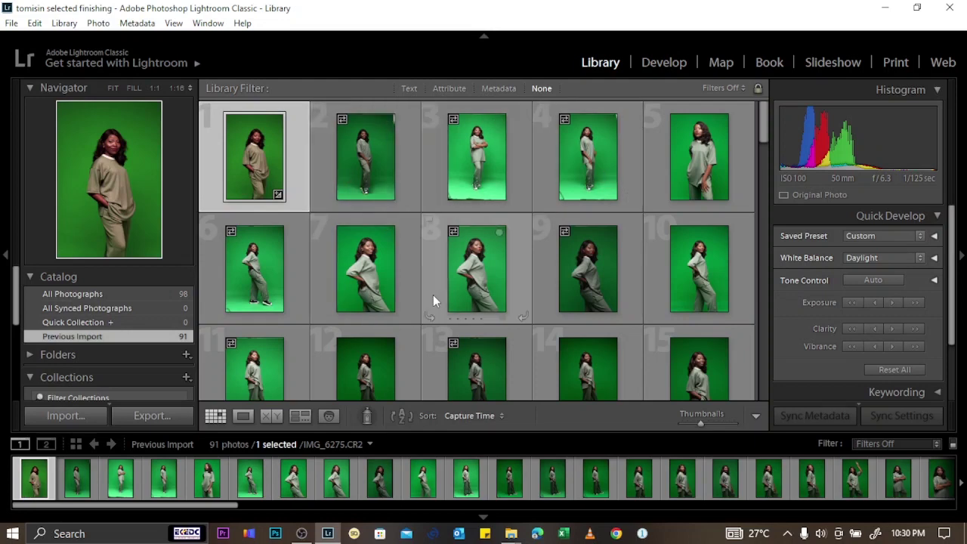
key(ctrl+a)
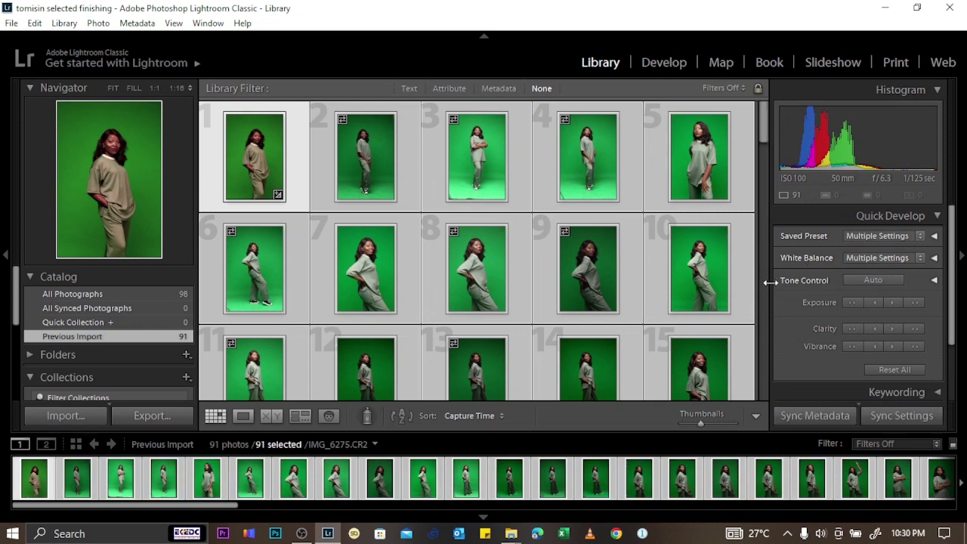
click(864, 275)
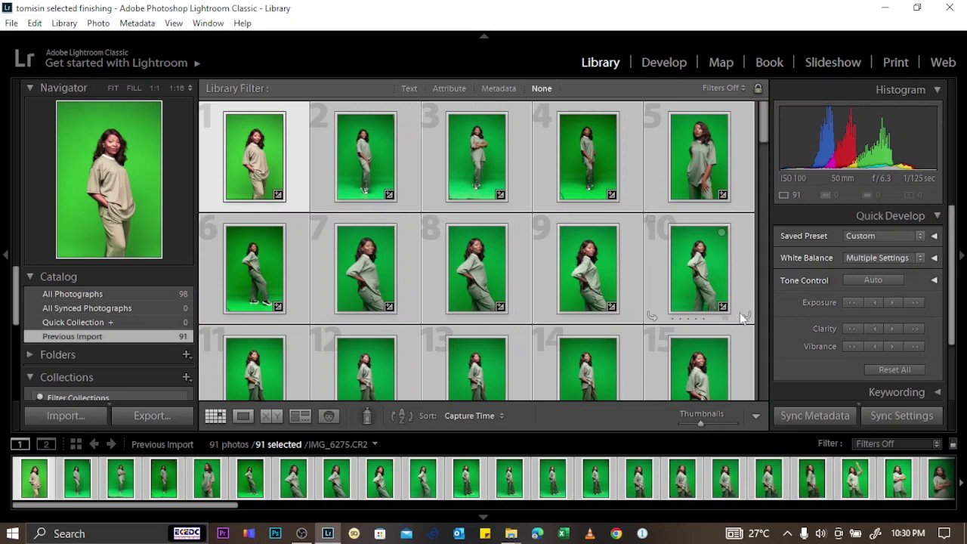
click(895, 369)
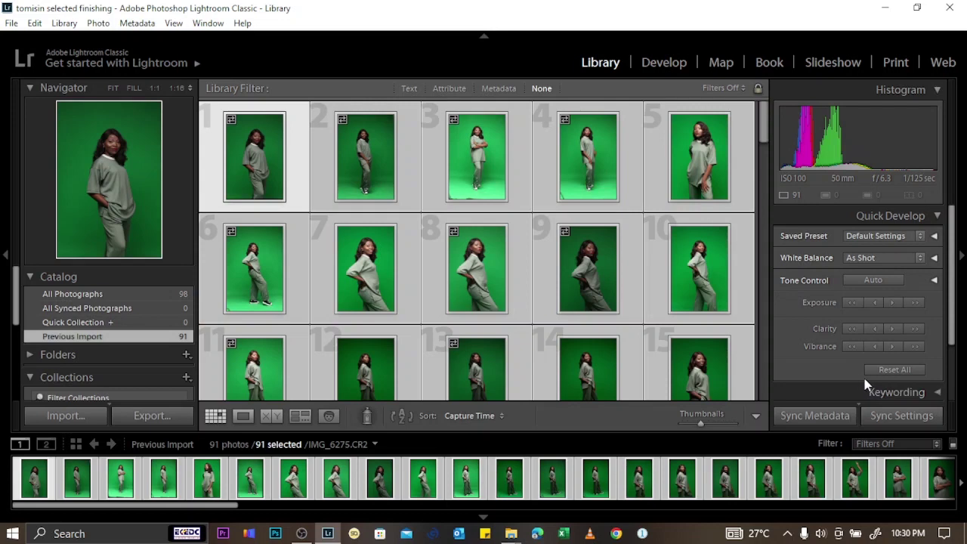
Open IMG_6275 in Develop at As Shot white balance, Temp 4700, Tint +1
click(664, 63)
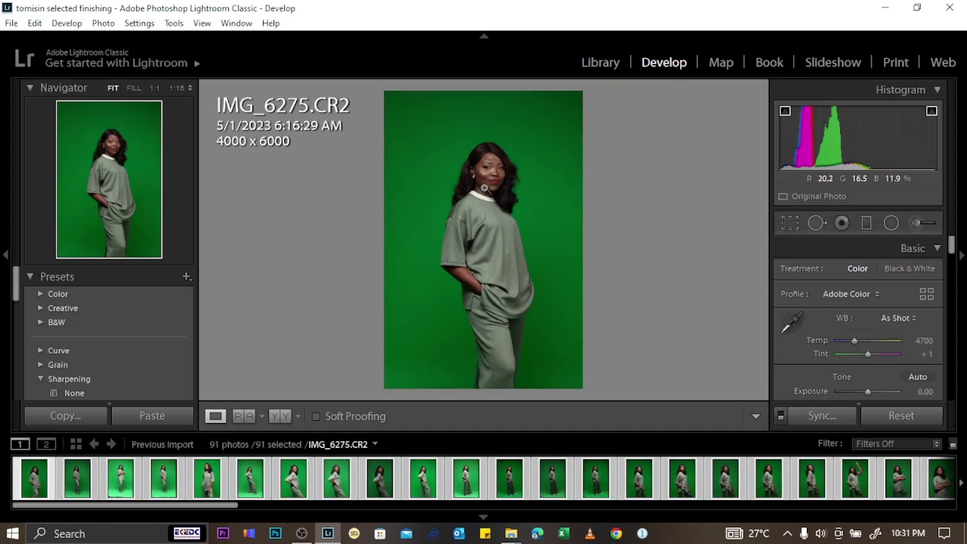
Inspect the portrait at 1:1 across her face, arm, lips and eyes, then return to Fit
click(490, 176)
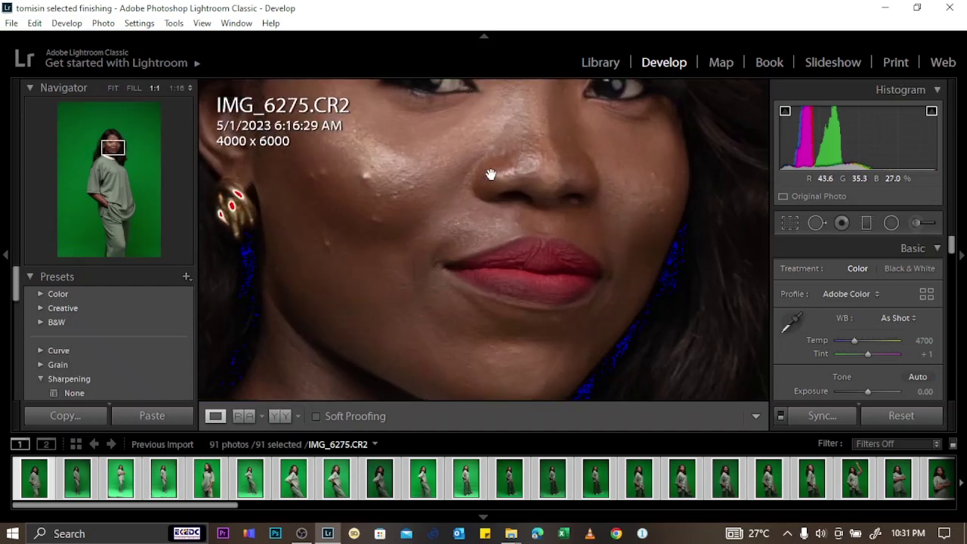
click(490, 175)
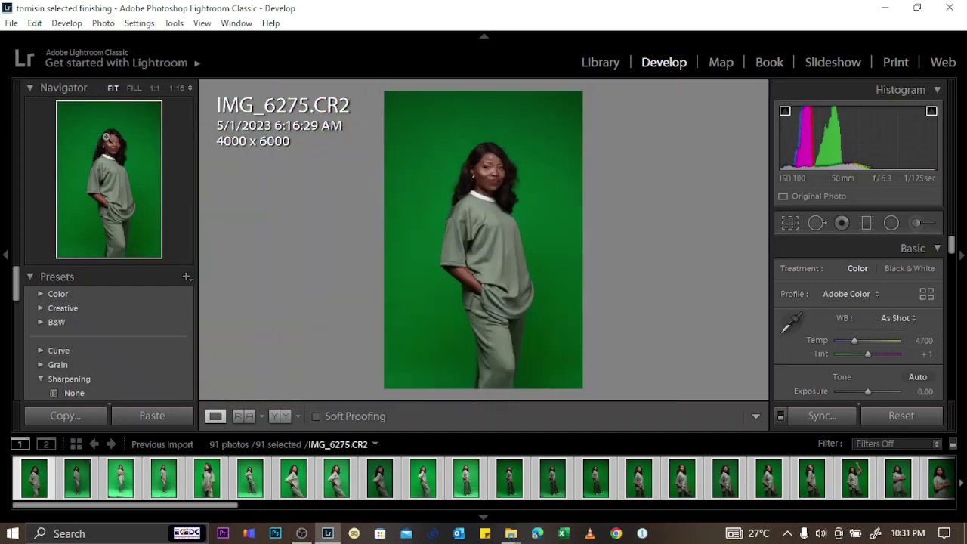
click(114, 144)
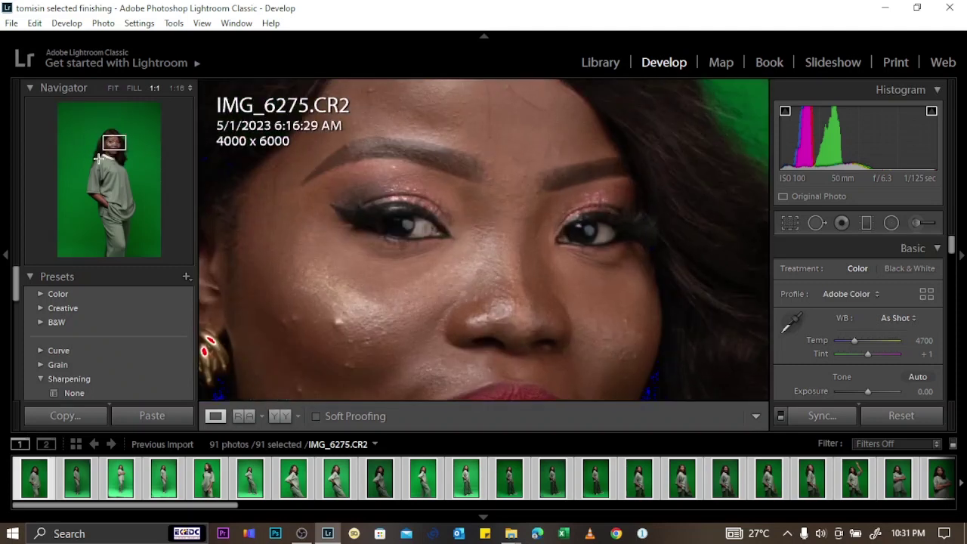
click(98, 199)
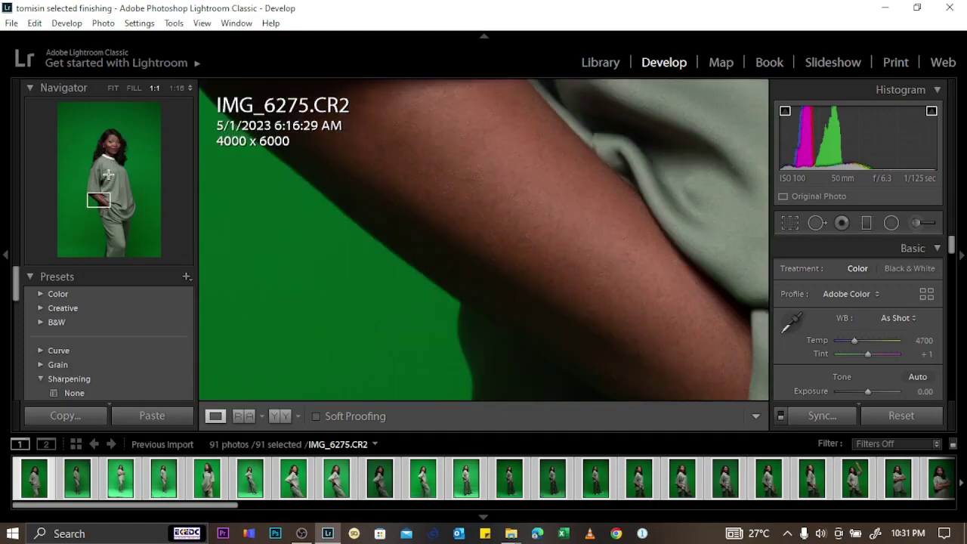
click(113, 150)
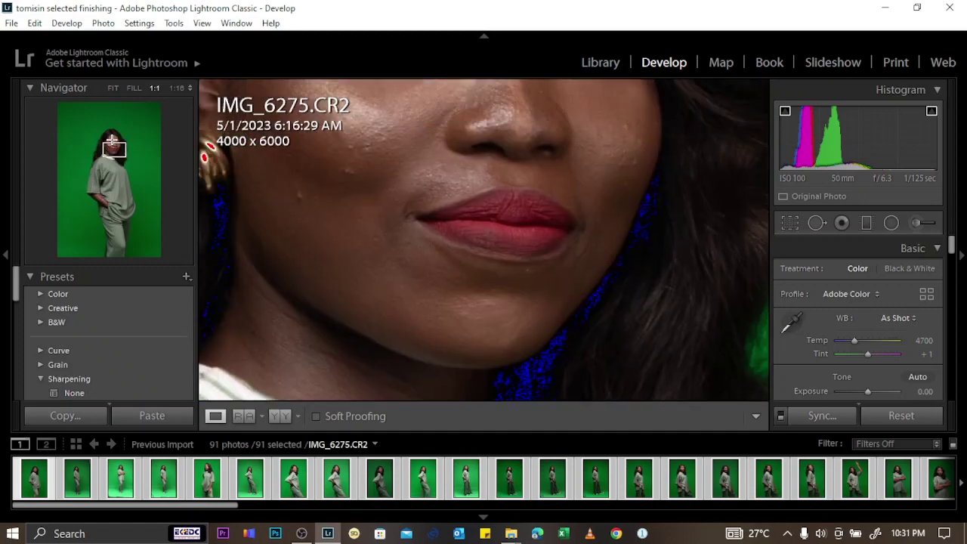
click(112, 141)
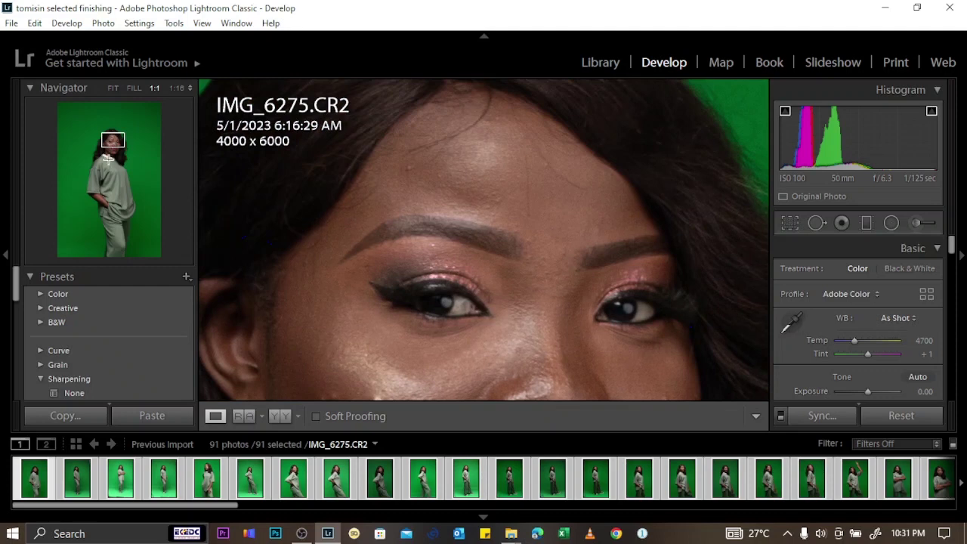
click(464, 195)
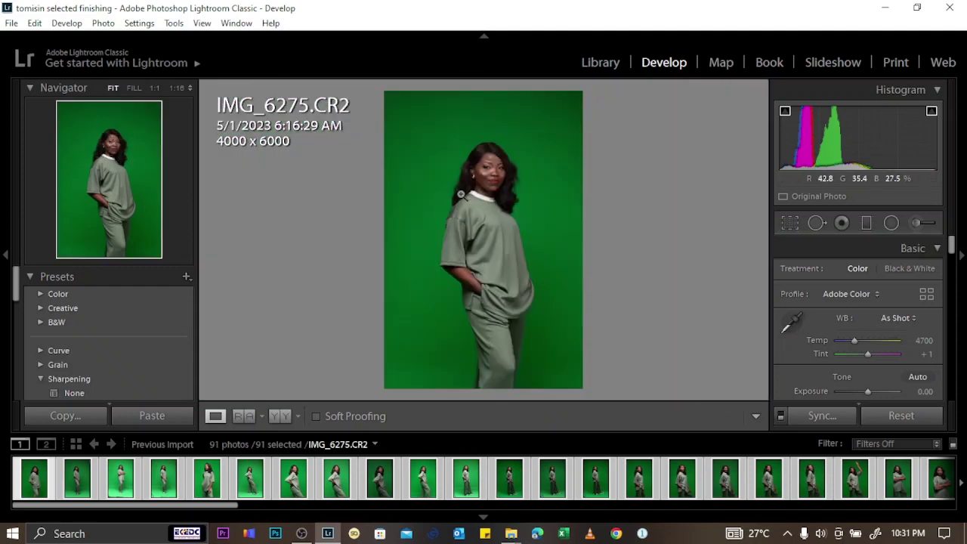
Expand the Color presets, collapse BEDGE GRADE PACK 2021 and expand MAGIC SIGNATURE (VOL. 1)
click(40, 296)
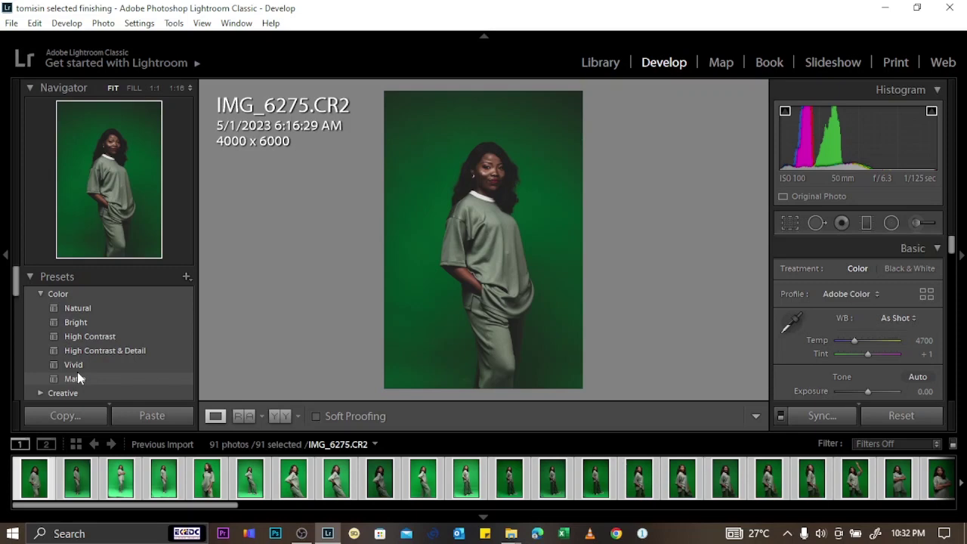
scroll(127, 302, down, 5)
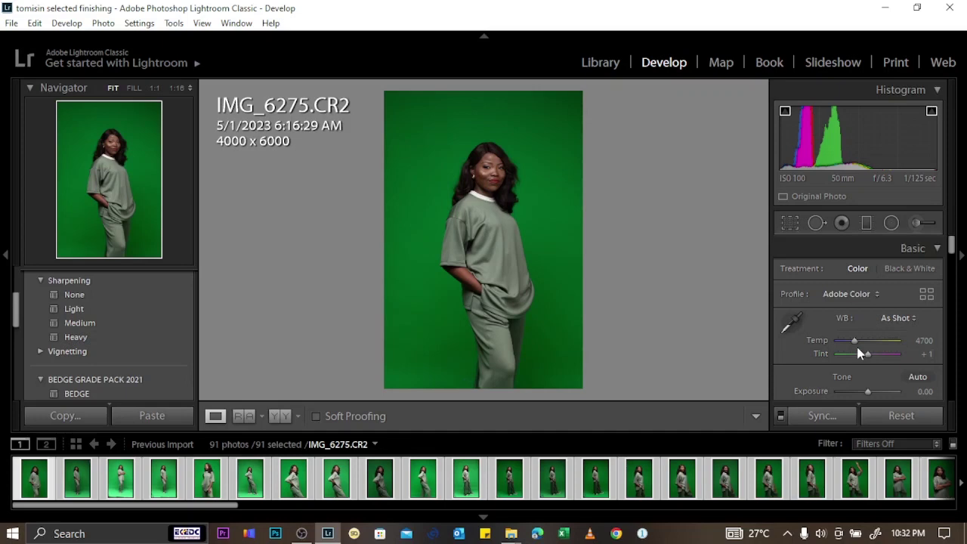
scroll(75, 376, down, 1)
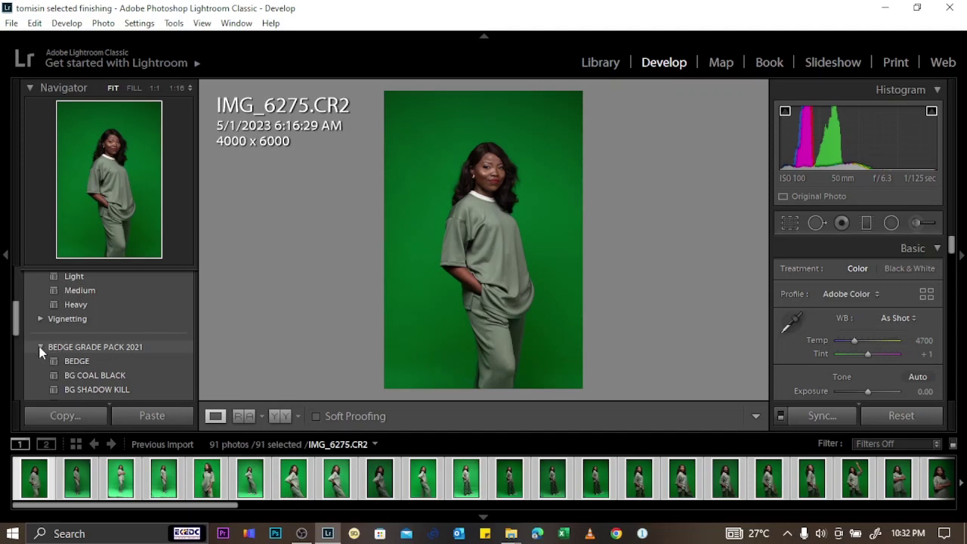
click(40, 347)
click(47, 361)
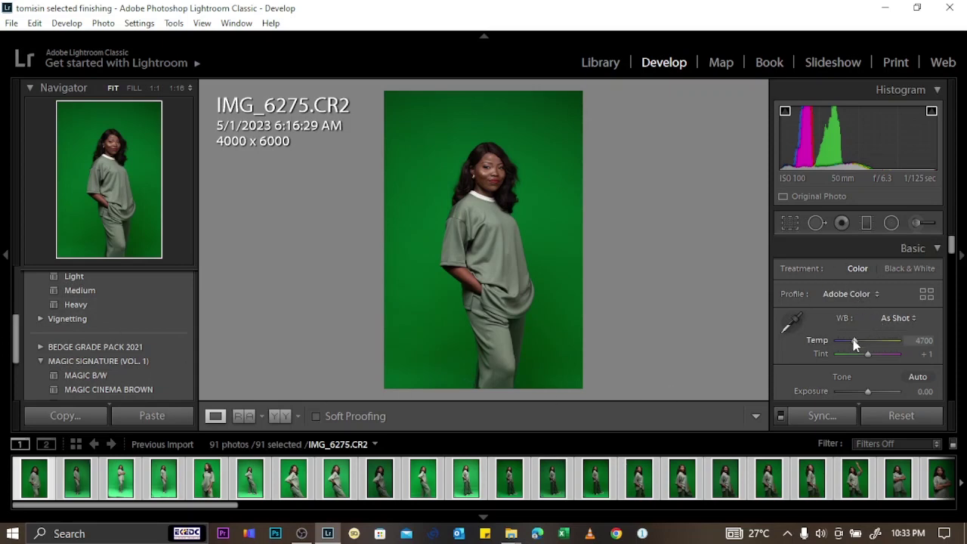
mouse_move(855, 344)
mouse_down()
mouse_move(895, 341)
mouse_move(845, 341)
mouse_move(872, 342)
mouse_move(862, 342)
mouse_up()
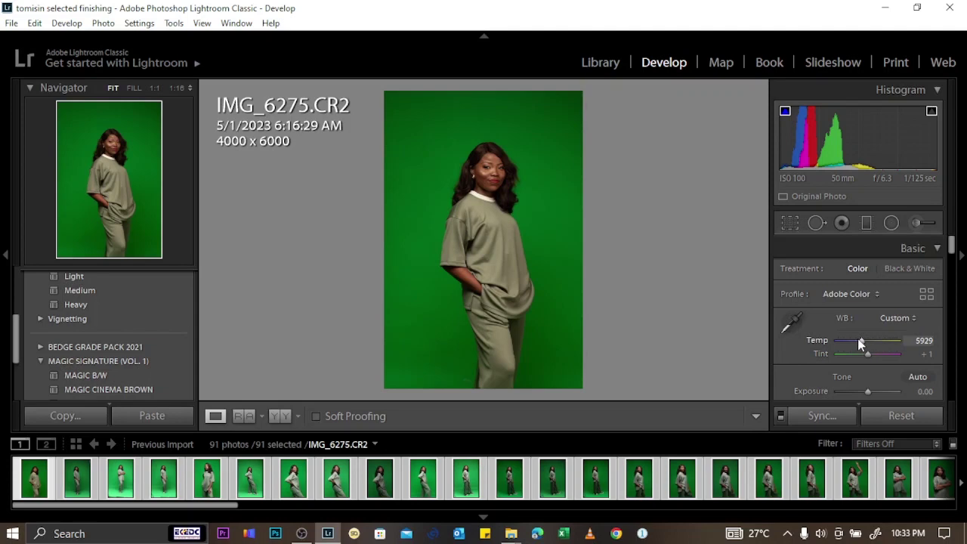
key(ctrl)
key(ctrl+z)
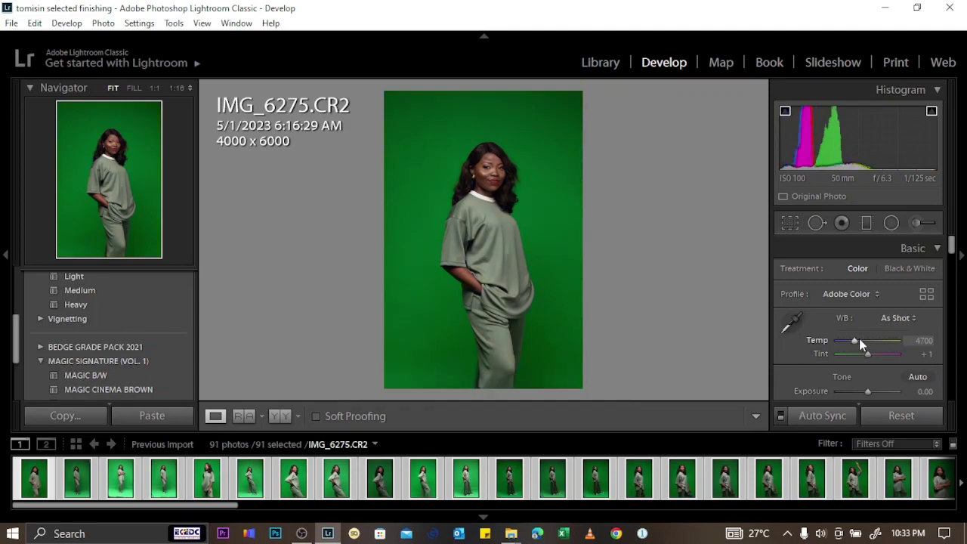
key(ctrl+z)
click(908, 424)
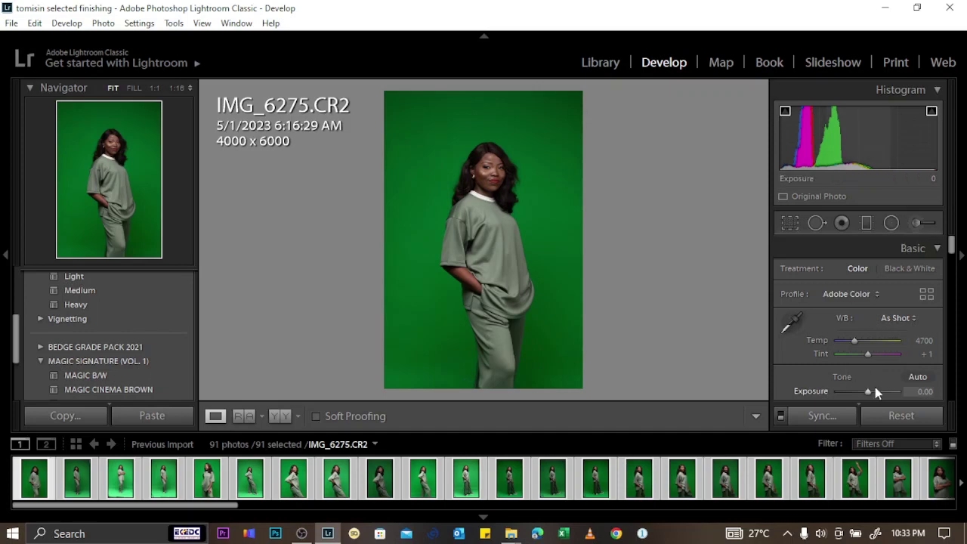
scroll(873, 374, down, 2)
drag(867, 342, 886, 343)
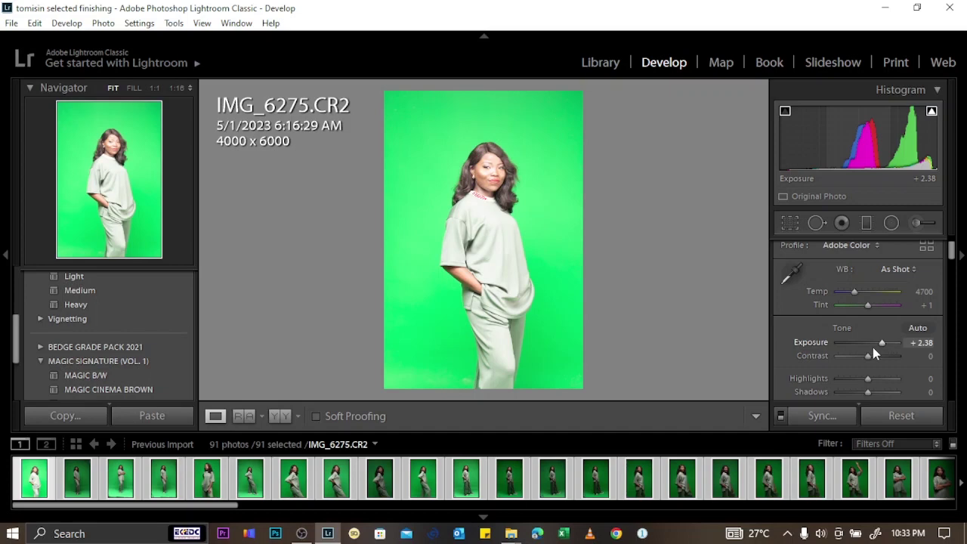
click(902, 416)
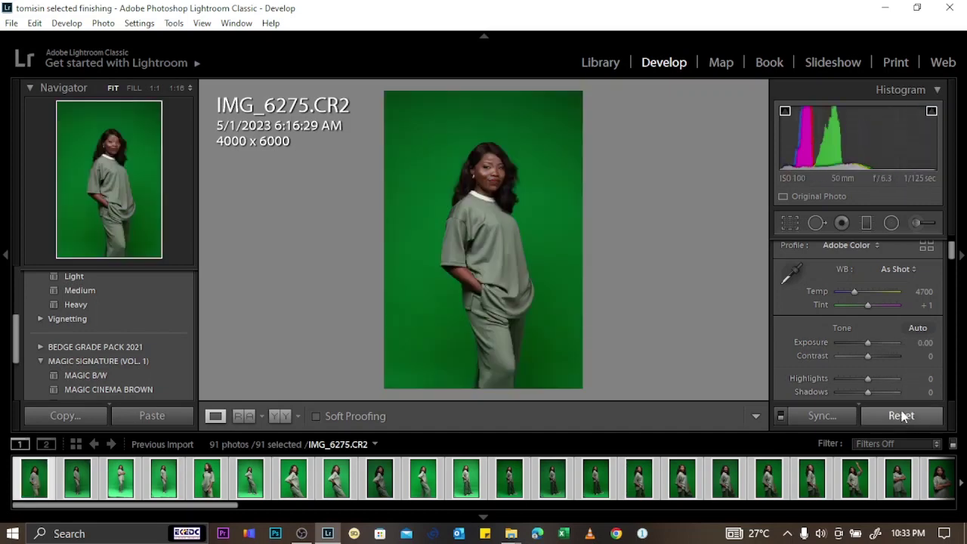
Set tone to Contrast +2, Highlights −64, Shadows +45, Whites +52 and Blacks −17
scroll(860, 333, down, 1)
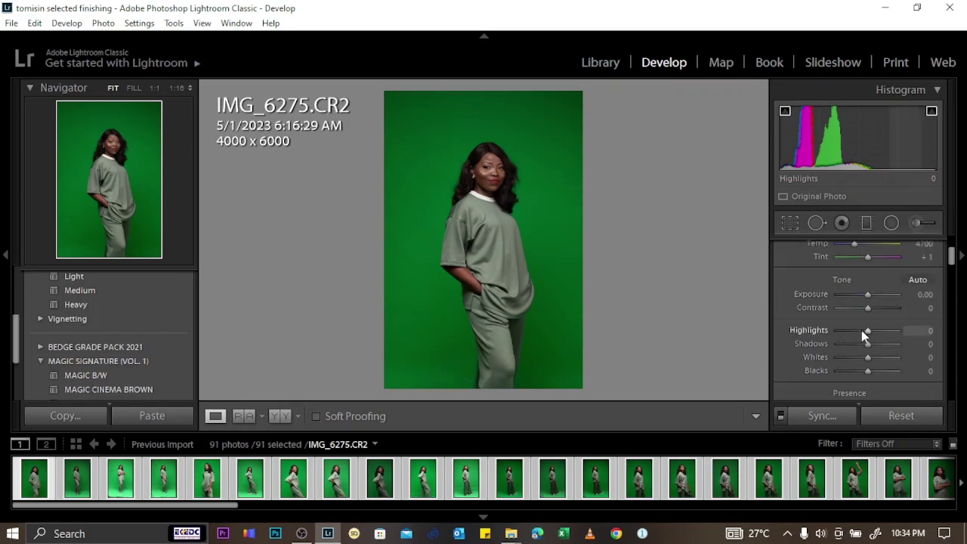
drag(868, 309, 850, 330)
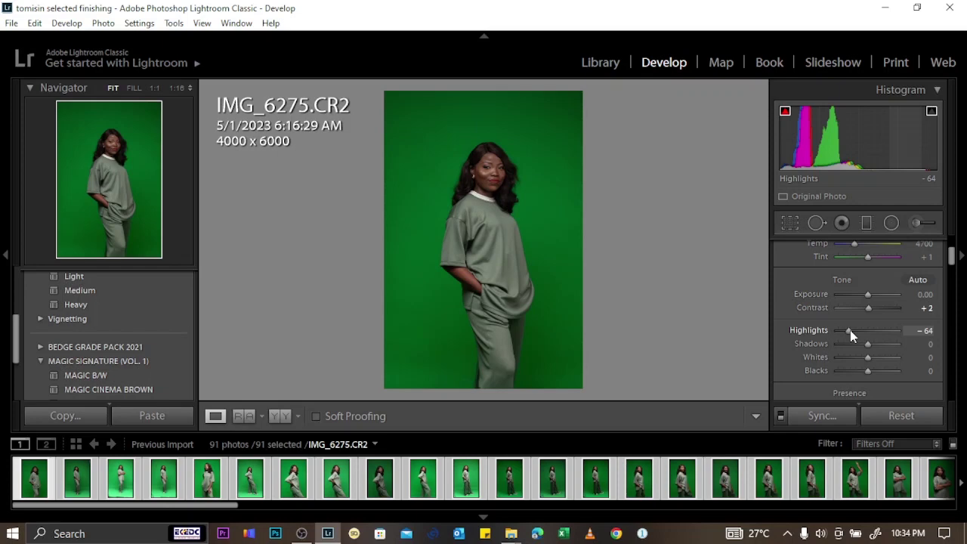
drag(867, 344, 864, 367)
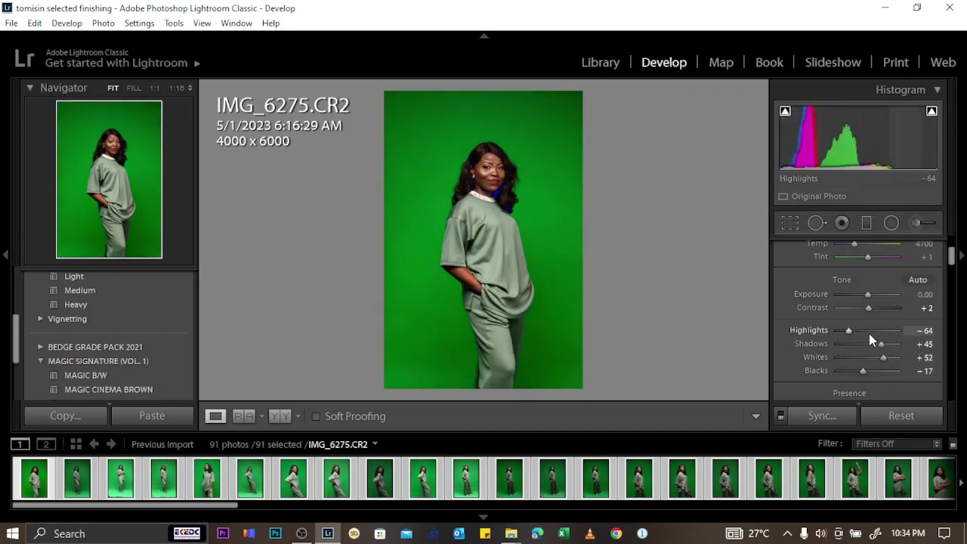
scroll(880, 340, down, 4)
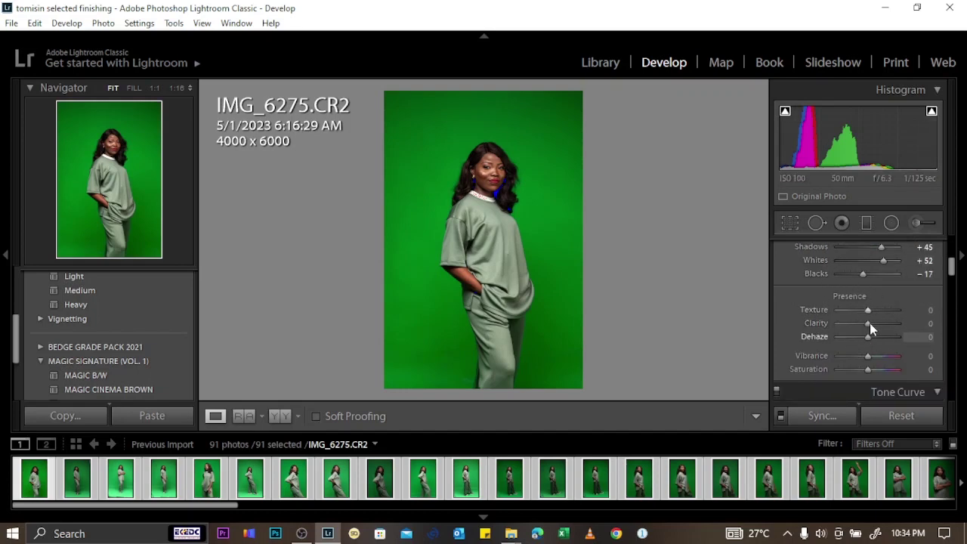
Set Texture to +2, checking the face detail at 1:1
drag(868, 310, 831, 308)
click(484, 174)
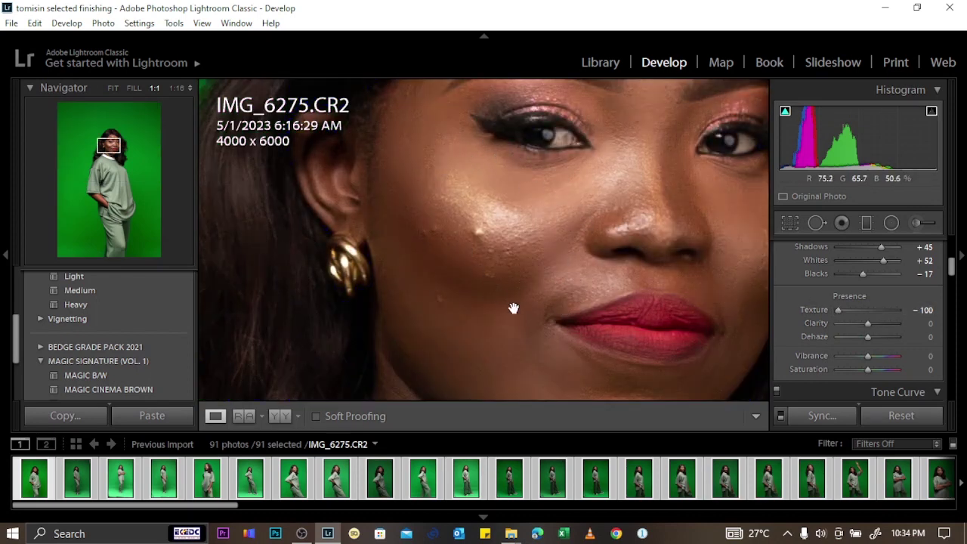
drag(849, 313, 868, 317)
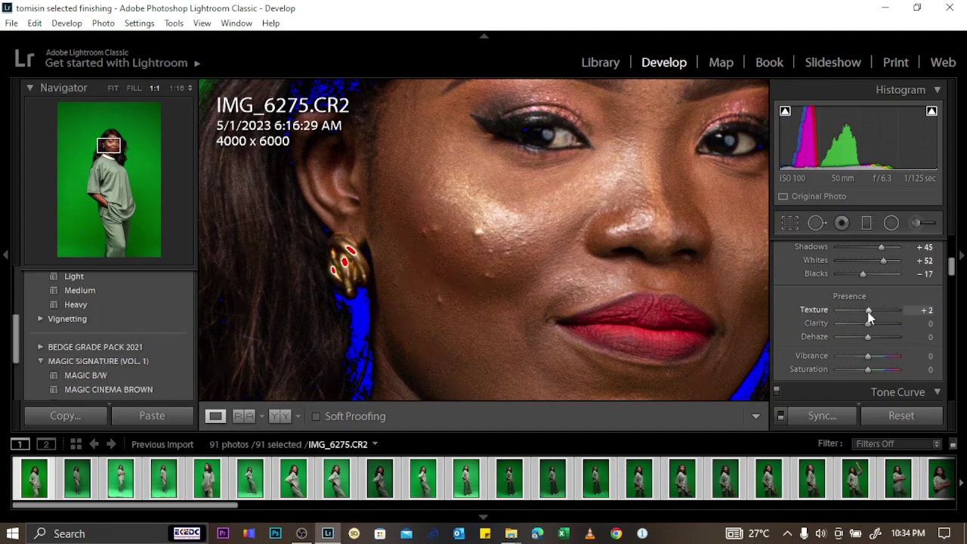
Set Clarity +29, Vibrance +12 and Saturation +29, viewing the whole portrait again
mouse_move(868, 323)
mouse_down()
mouse_move(836, 324)
mouse_move(863, 324)
mouse_up()
drag(899, 324, 875, 323)
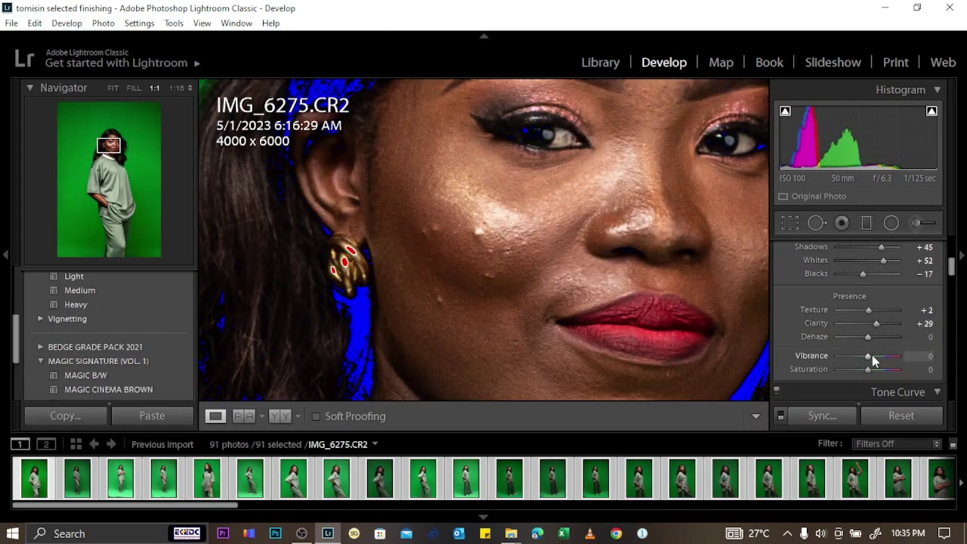
drag(869, 356, 884, 374)
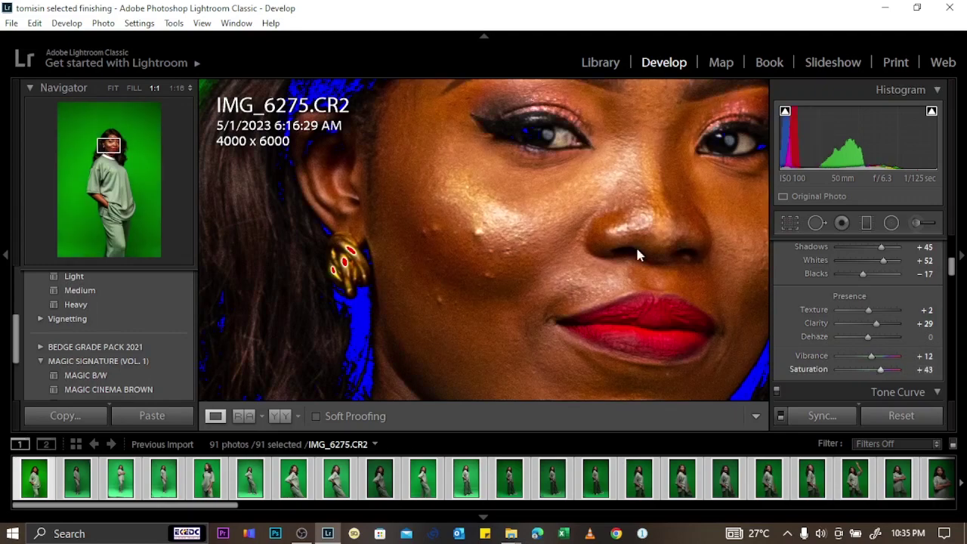
click(559, 229)
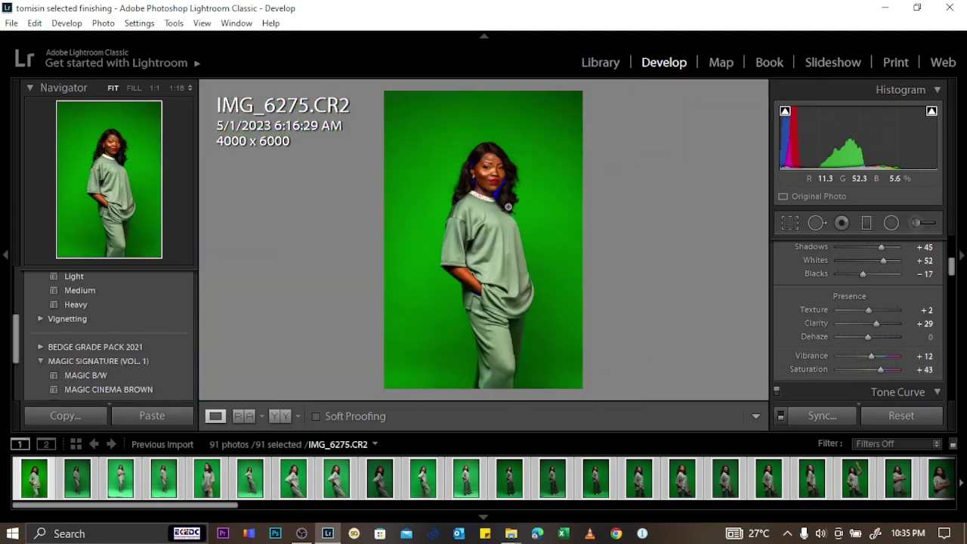
drag(883, 372, 875, 371)
Set the tone curve regions to Lights +46, Darks −28 and Shadows +38
scroll(895, 368, down, 3)
scroll(882, 363, down, 4)
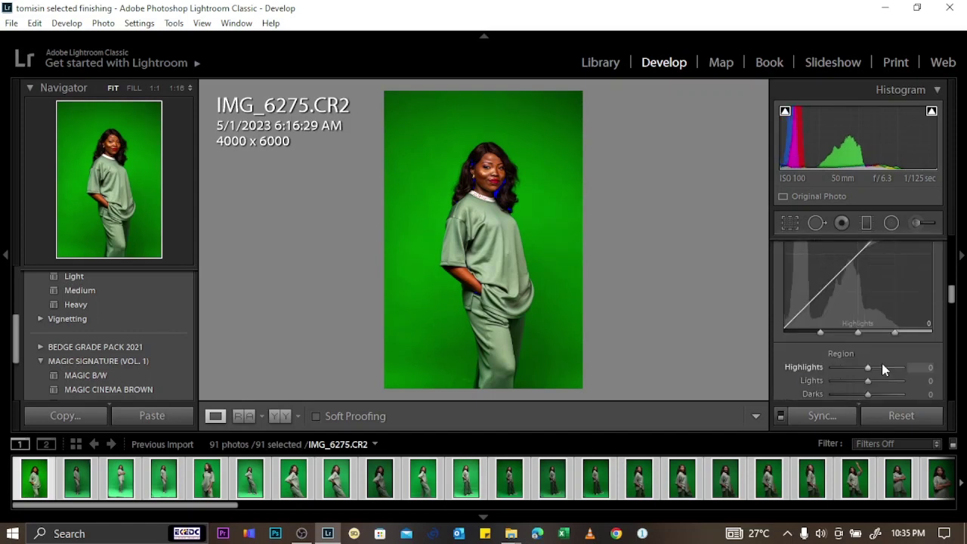
scroll(881, 364, up, 4)
scroll(877, 340, down, 3)
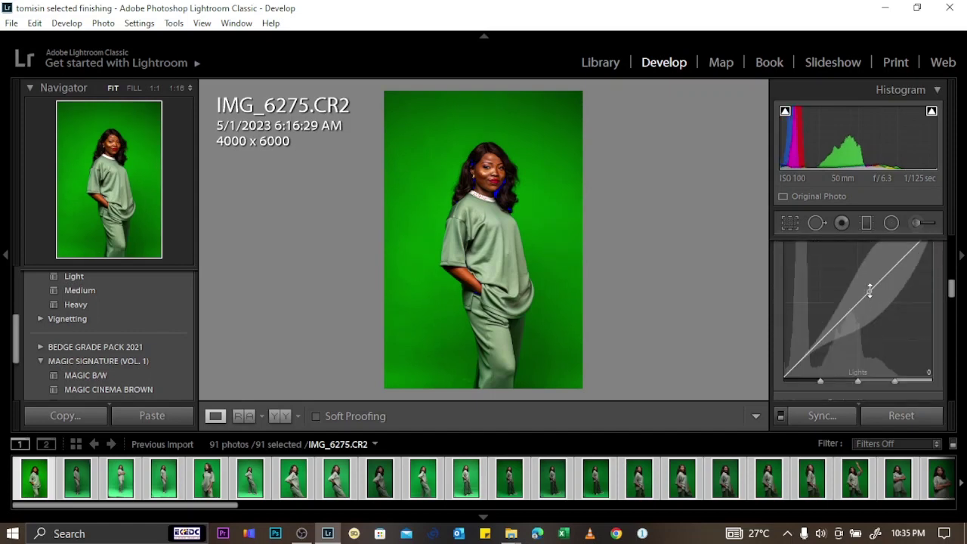
mouse_move(870, 291)
mouse_down()
mouse_move(869, 306)
mouse_move(870, 281)
mouse_up()
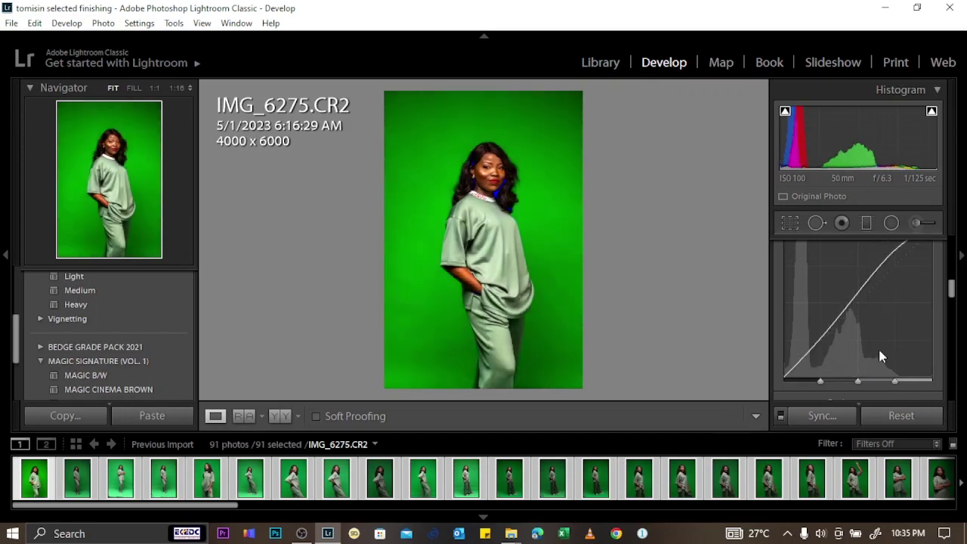
scroll(863, 345, down, 3)
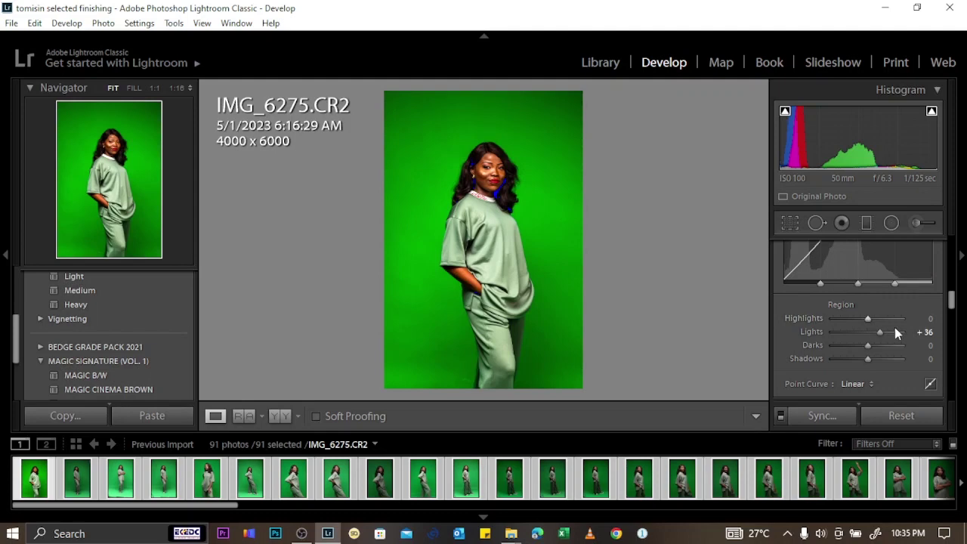
drag(867, 318, 859, 346)
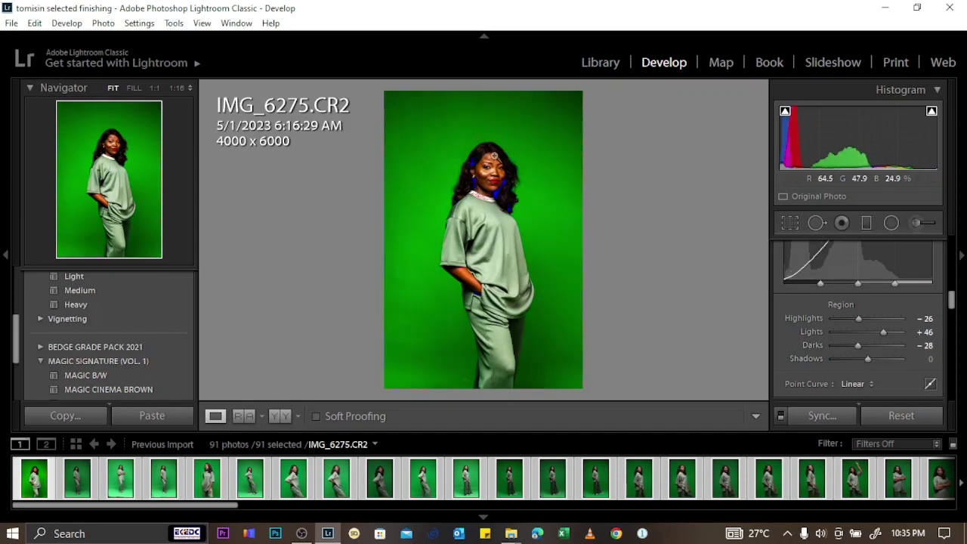
drag(859, 318, 905, 320)
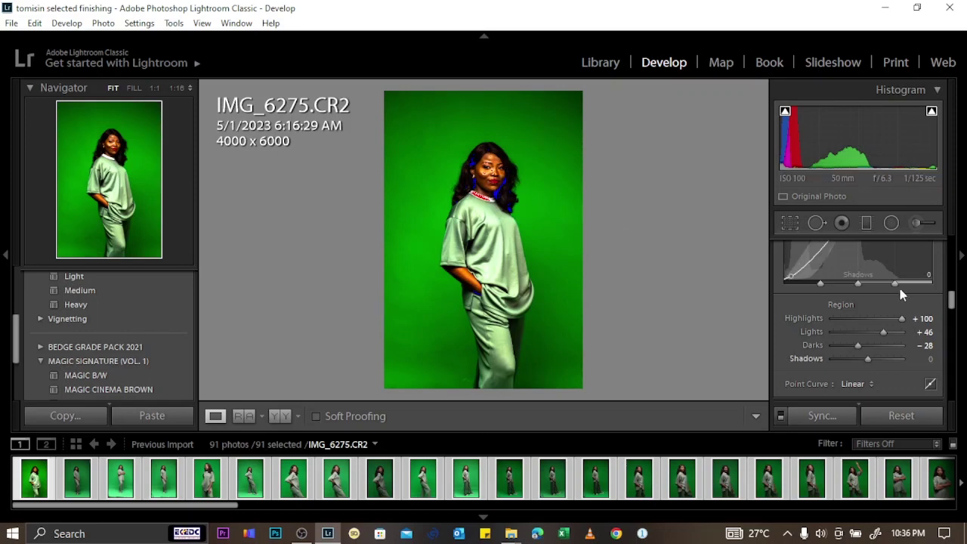
drag(902, 318, 882, 322)
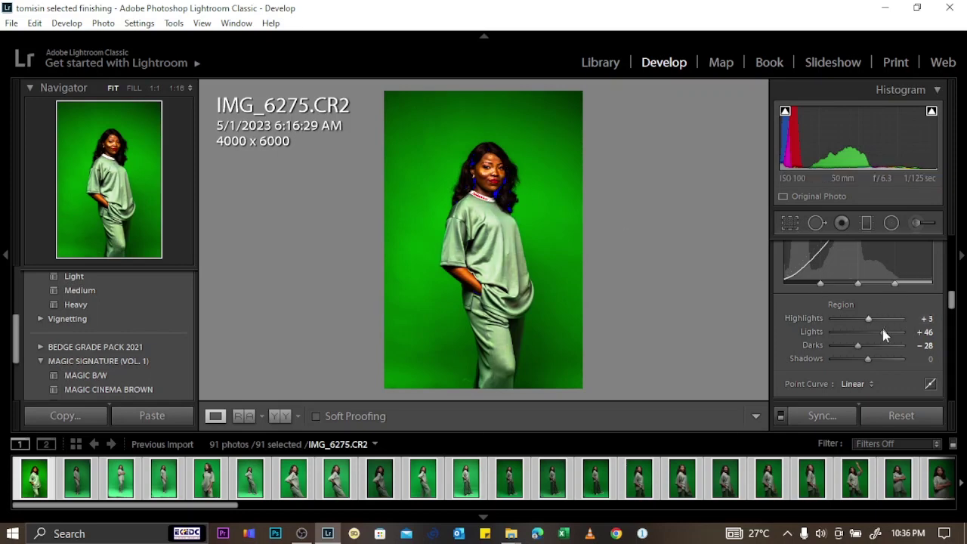
scroll(873, 336, down, 1)
mouse_move(867, 311)
mouse_down()
mouse_move(903, 314)
mouse_move(876, 311)
mouse_up()
Browse the HSL Hue, Saturation and Luminance views and set Green hue to −4
scroll(876, 338, down, 1)
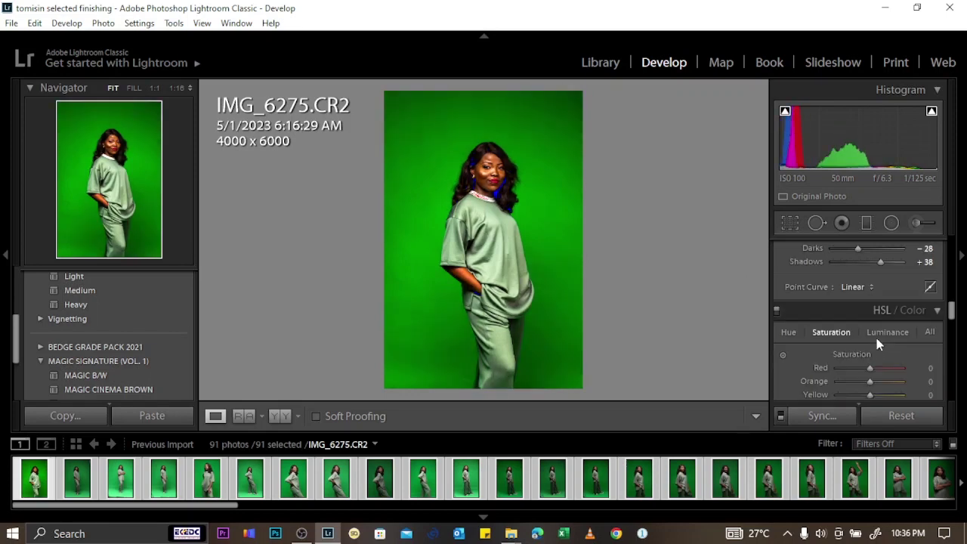
scroll(876, 339, down, 1)
scroll(876, 338, up, 1)
scroll(858, 321, down, 2)
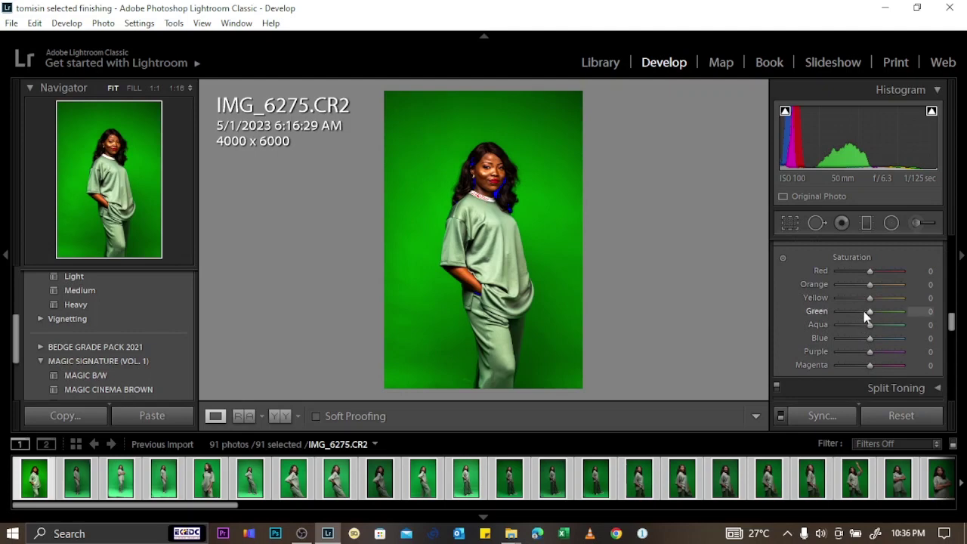
scroll(865, 300, up, 1)
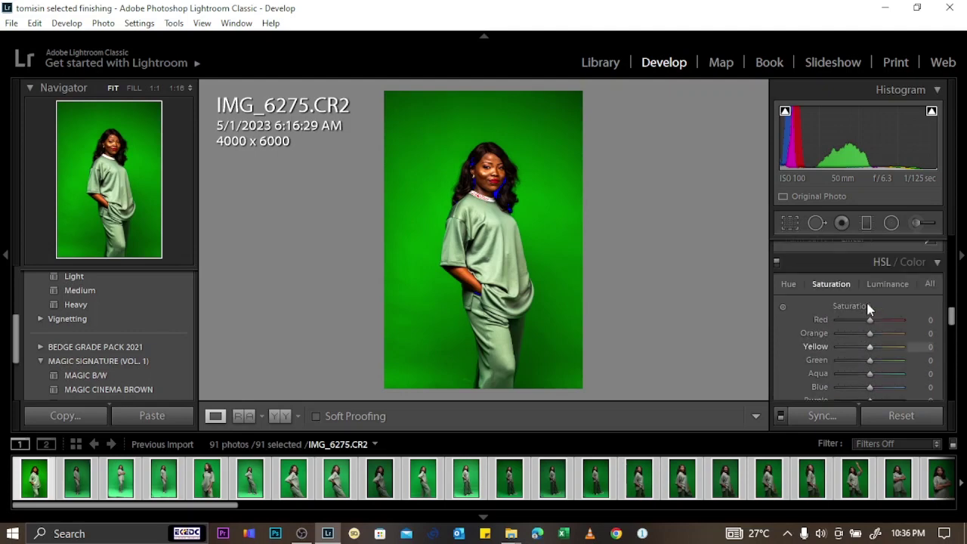
click(790, 287)
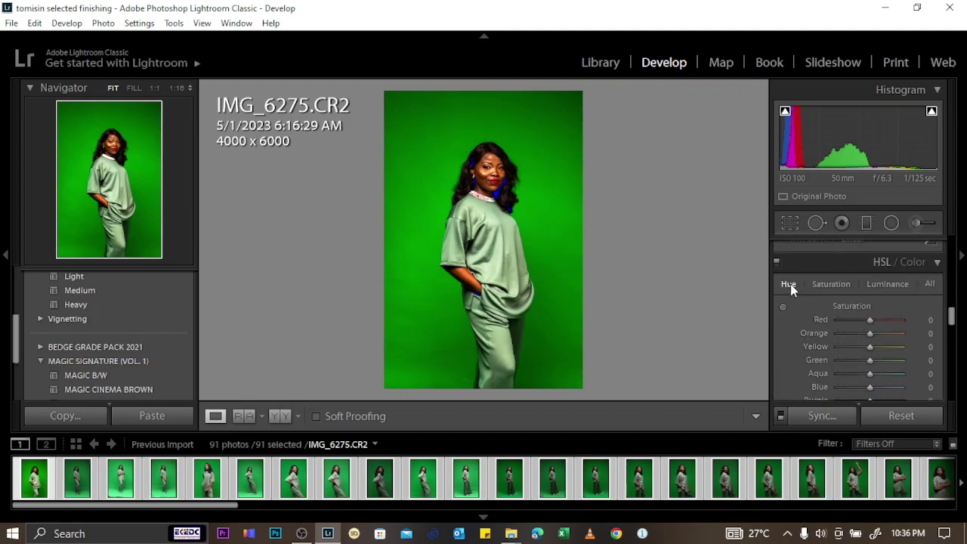
click(889, 289)
click(841, 286)
click(790, 284)
scroll(872, 336, down, 1)
mouse_move(870, 311)
mouse_down()
mouse_move(921, 317)
mouse_move(819, 315)
mouse_move(887, 319)
mouse_move(869, 314)
mouse_up()
Set Green saturation to −7 in the HSL Saturation view
scroll(866, 303, up, 1)
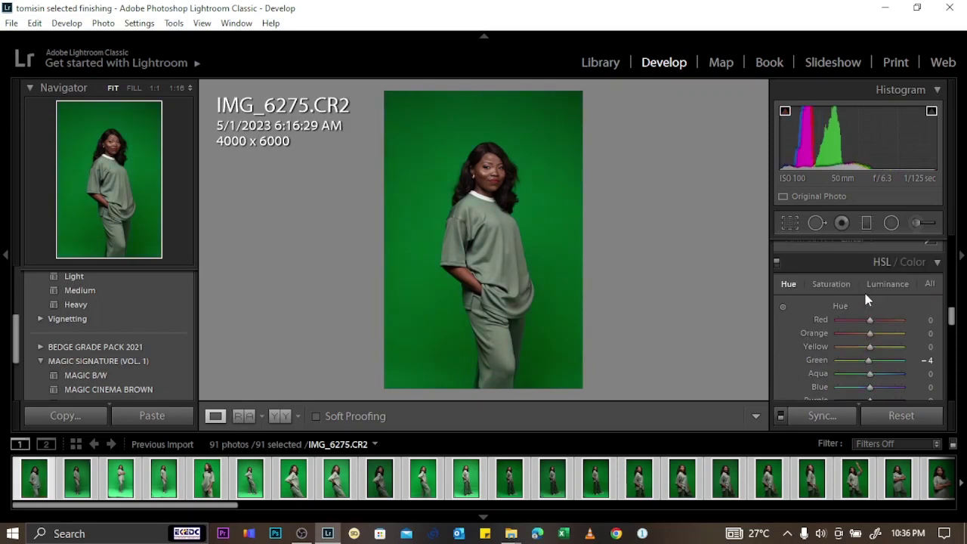
click(841, 285)
scroll(869, 309, down, 1)
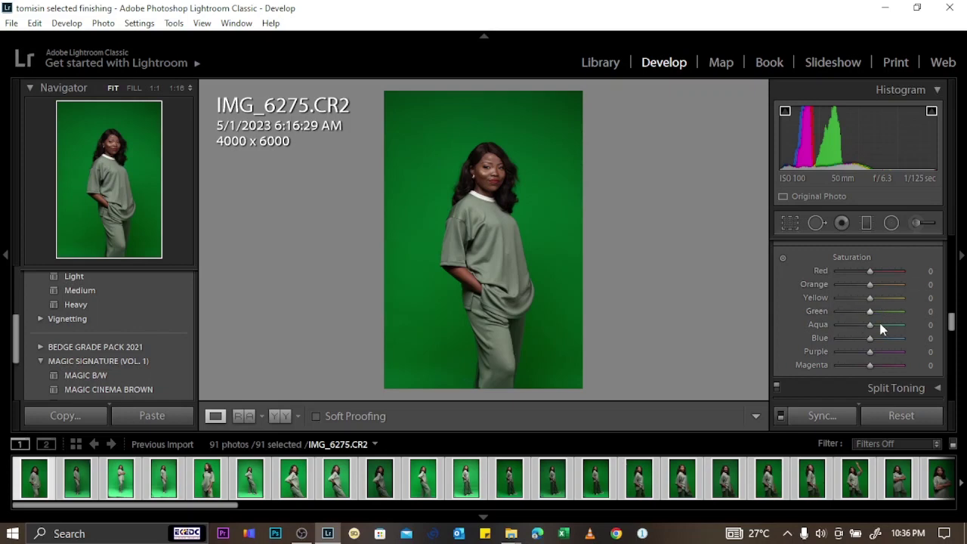
mouse_move(872, 310)
mouse_down()
mouse_move(838, 311)
mouse_move(930, 317)
mouse_move(818, 313)
mouse_move(917, 315)
mouse_move(825, 313)
mouse_move(908, 314)
mouse_move(882, 323)
mouse_move(879, 313)
mouse_up()
Raise Green luminance to +27 and Yellow saturation to +44
scroll(873, 318, down, 3)
scroll(891, 295, up, 2)
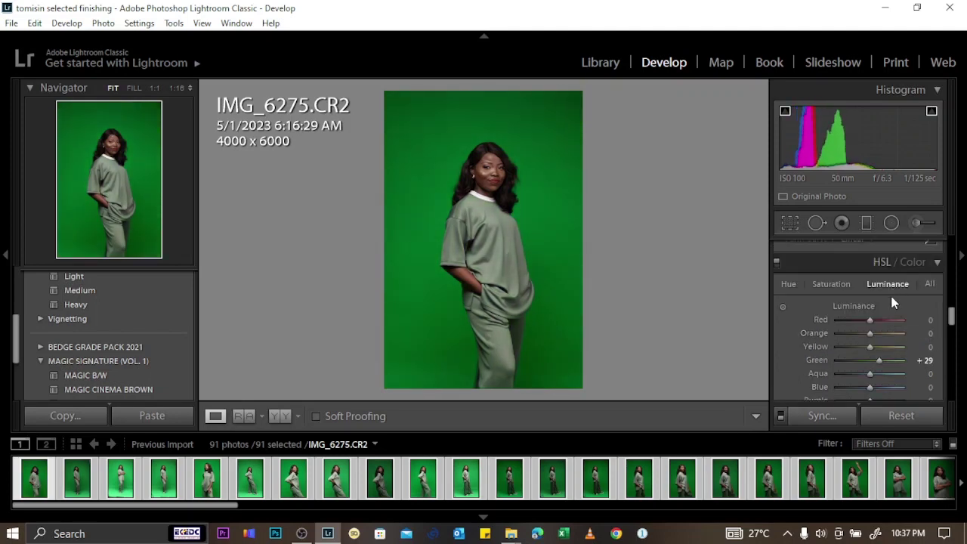
scroll(892, 306, down, 2)
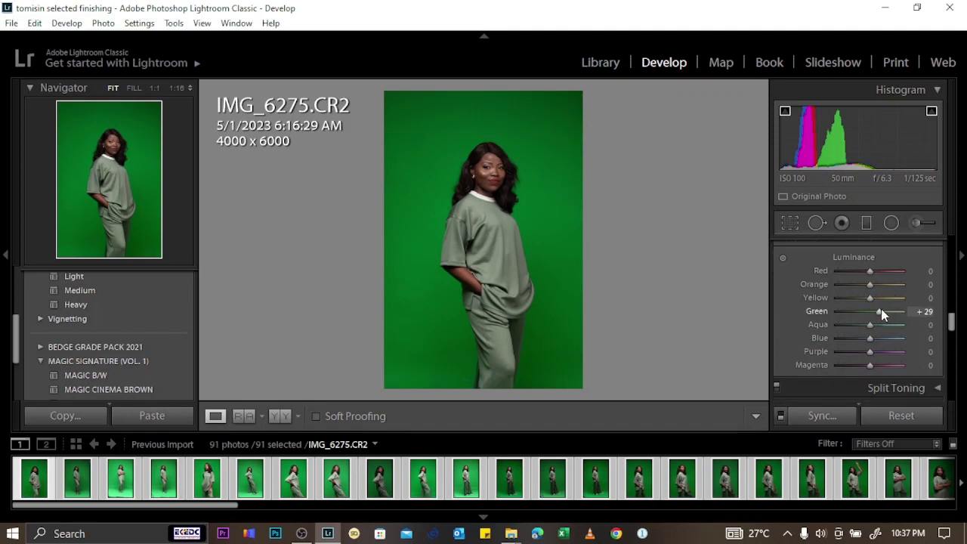
mouse_move(881, 314)
mouse_down()
mouse_move(830, 311)
mouse_move(886, 319)
mouse_up()
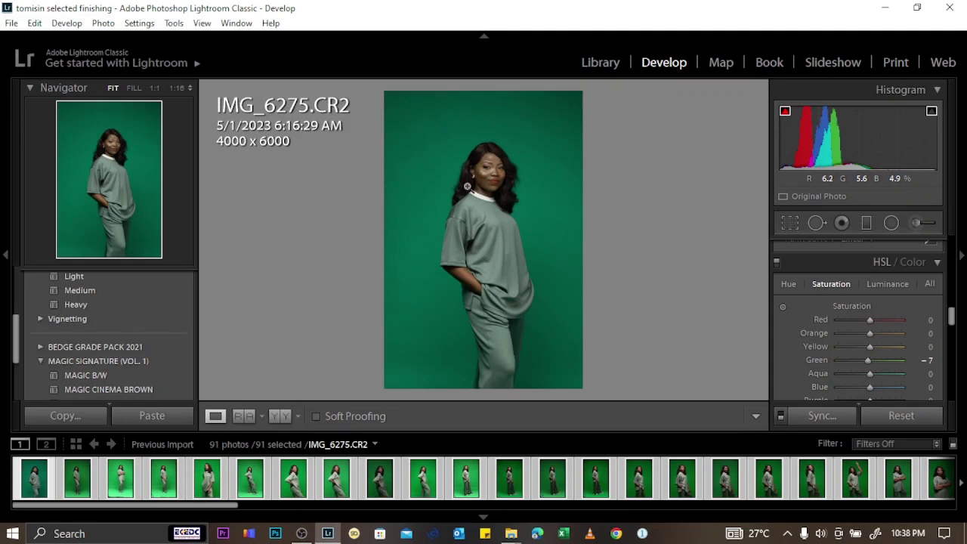
drag(870, 350, 882, 346)
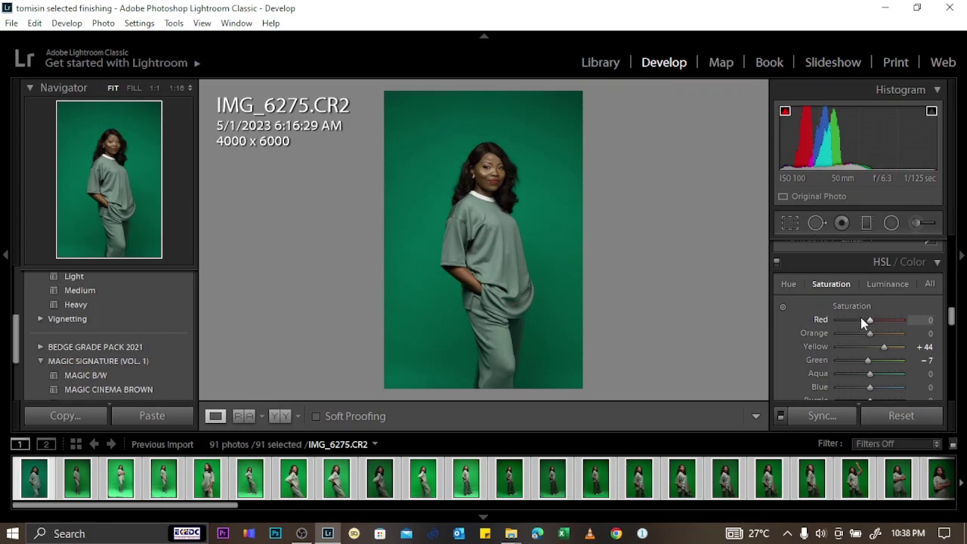
scroll(861, 320, down, 3)
scroll(859, 322, up, 2)
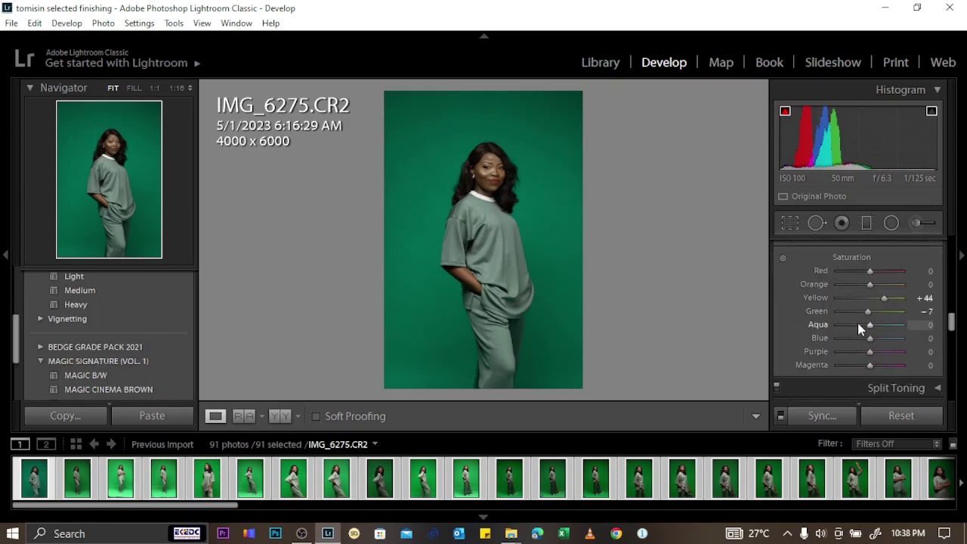
Reset all develop settings on the photo to their defaults
click(902, 415)
scroll(888, 344, down, 1)
scroll(886, 346, down, 1)
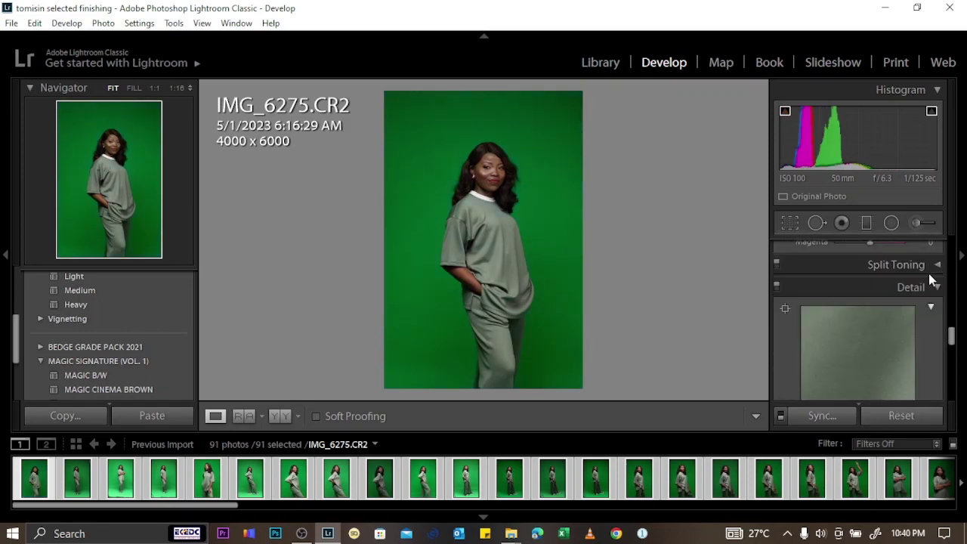
scroll(928, 275, up, 1)
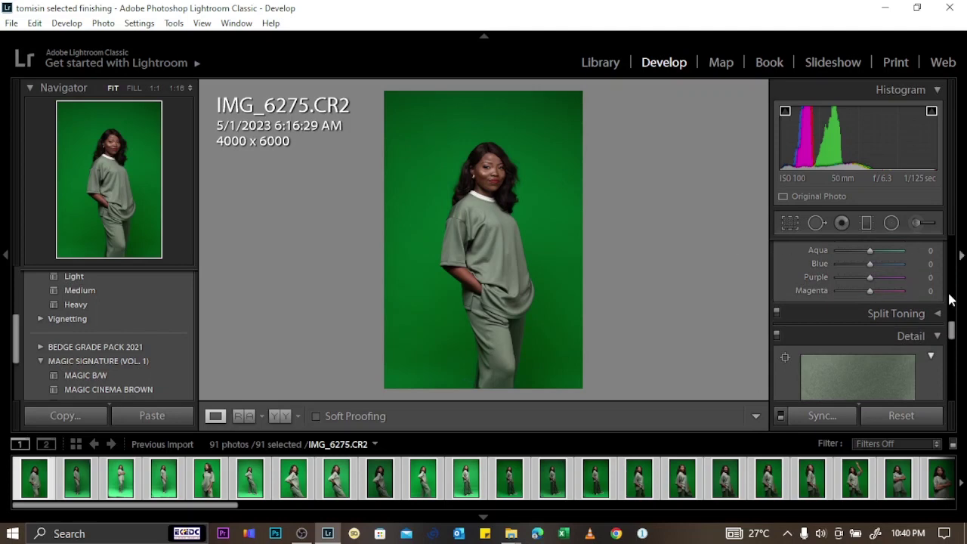
In Split Toning, try teal, olive and mauve highlight tints, then strengthen the magenta
click(937, 313)
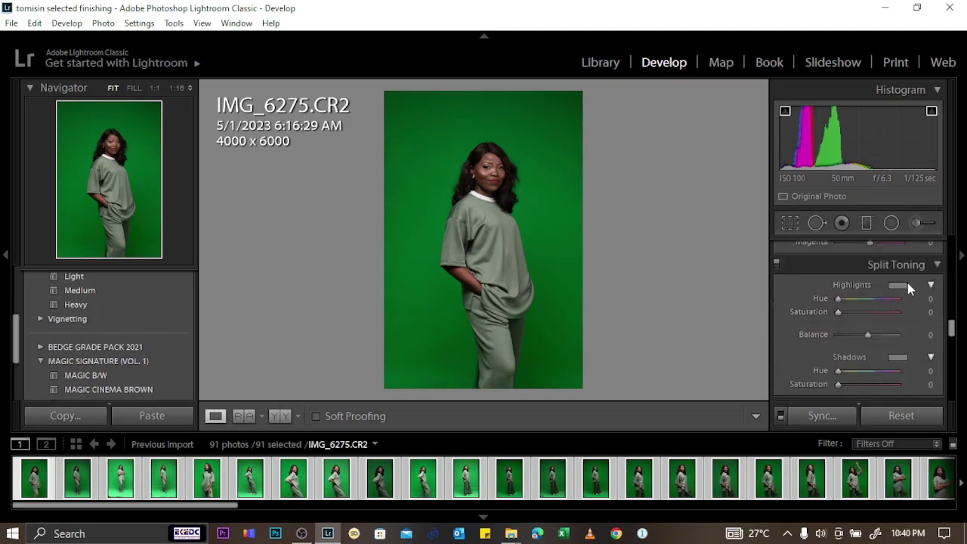
click(898, 285)
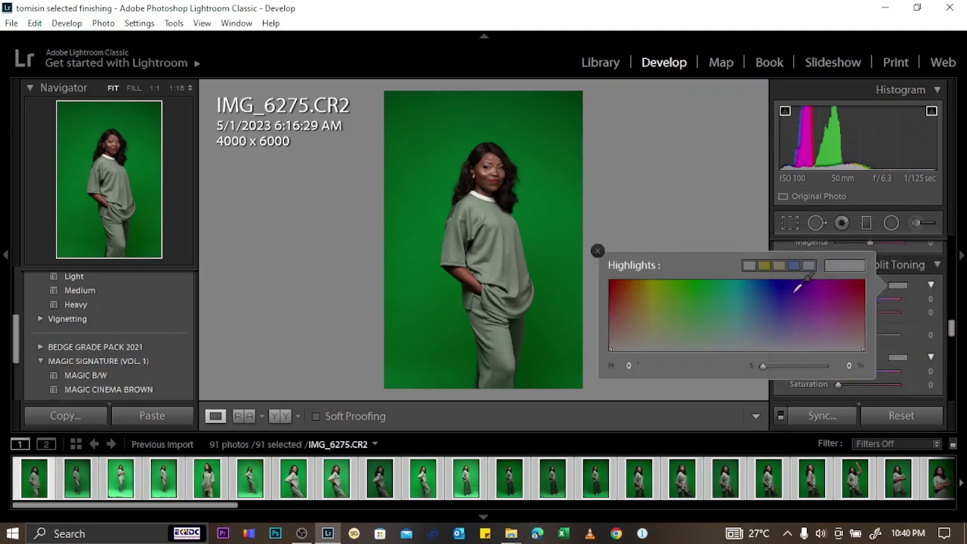
click(740, 299)
mouse_move(669, 284)
mouse_down()
mouse_move(644, 291)
mouse_move(629, 313)
mouse_up()
click(839, 312)
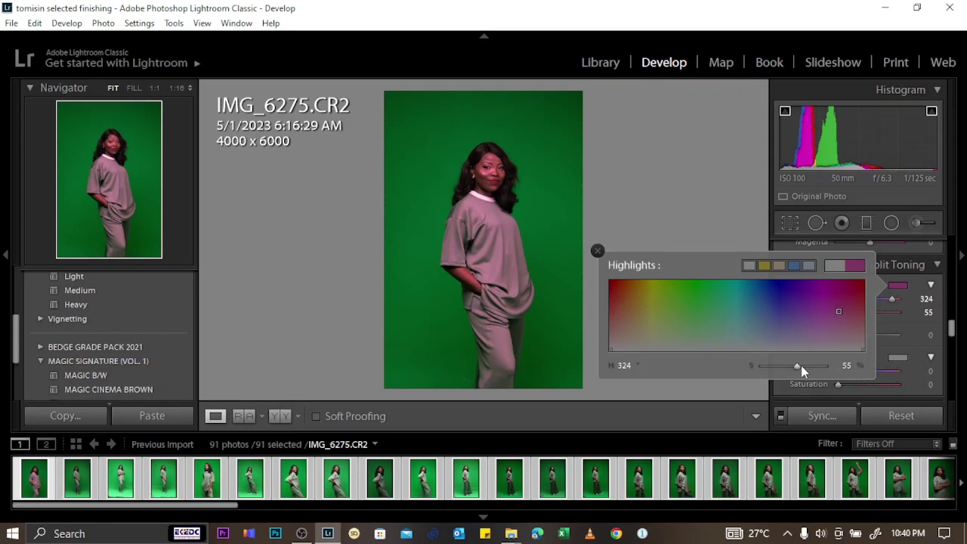
mouse_move(801, 365)
mouse_down()
mouse_move(829, 369)
mouse_move(791, 372)
mouse_move(836, 372)
mouse_move(773, 373)
mouse_move(815, 382)
mouse_up()
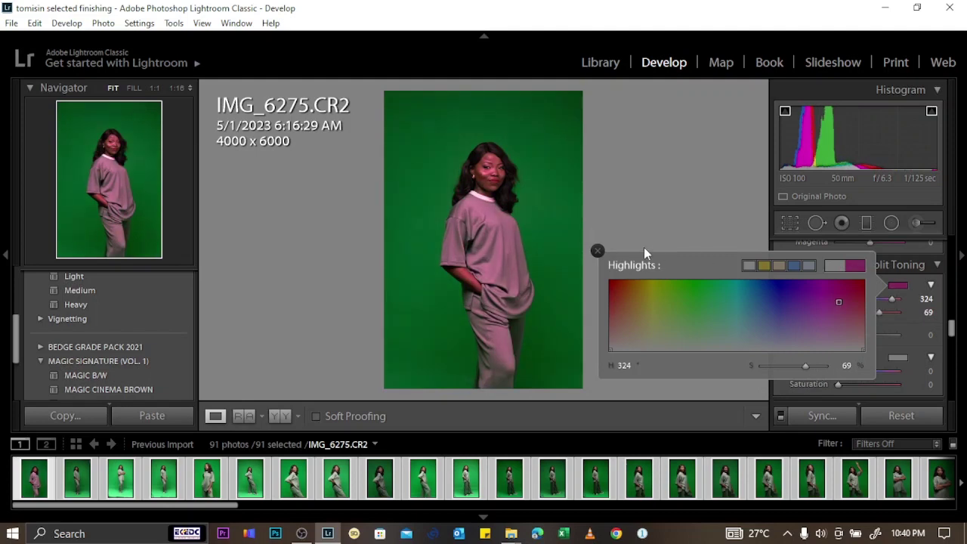
click(601, 250)
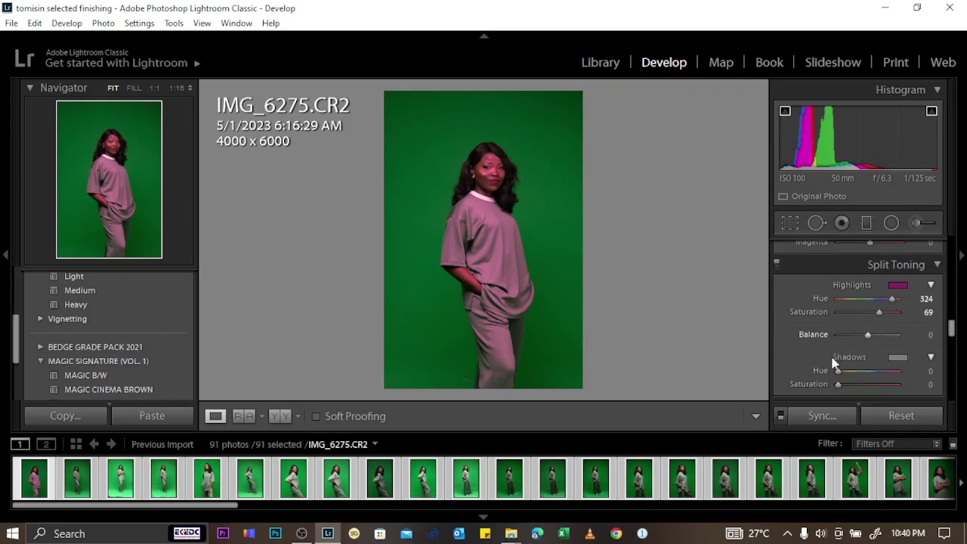
Clear the highlight tint back to zero and collapse Split Toning
click(902, 415)
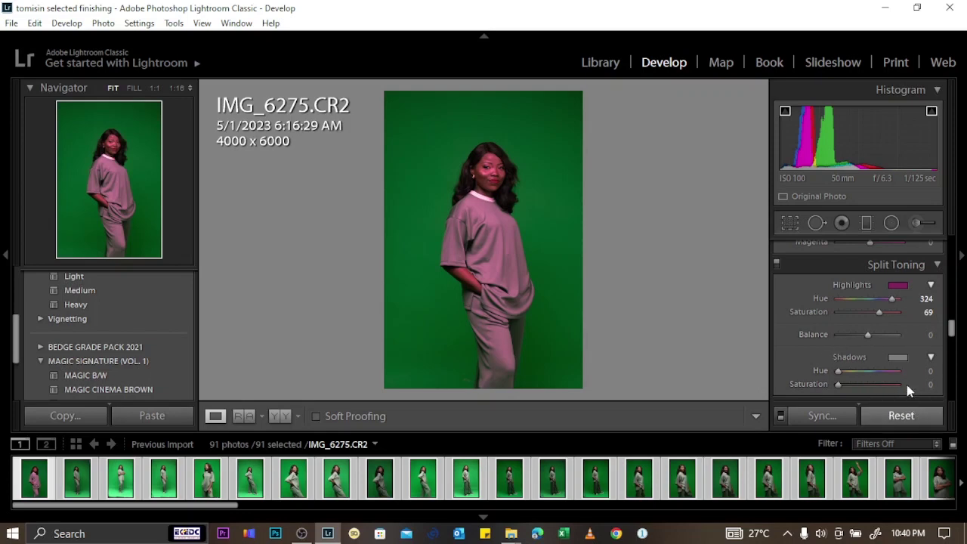
click(934, 266)
scroll(854, 324, down, 2)
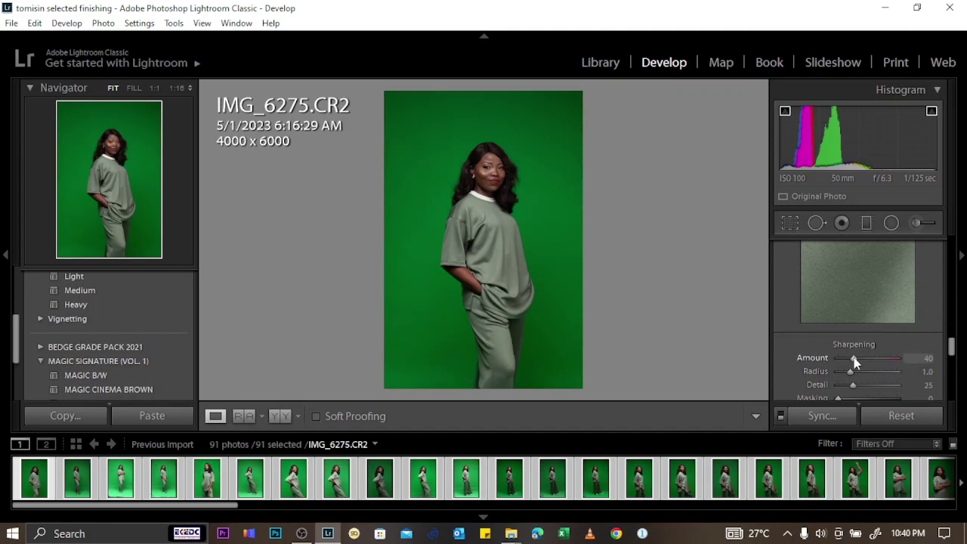
Set sharpening Amount 57, Radius 1.4 and Detail 51, then zoom 1:1 on the face
drag(867, 362, 859, 362)
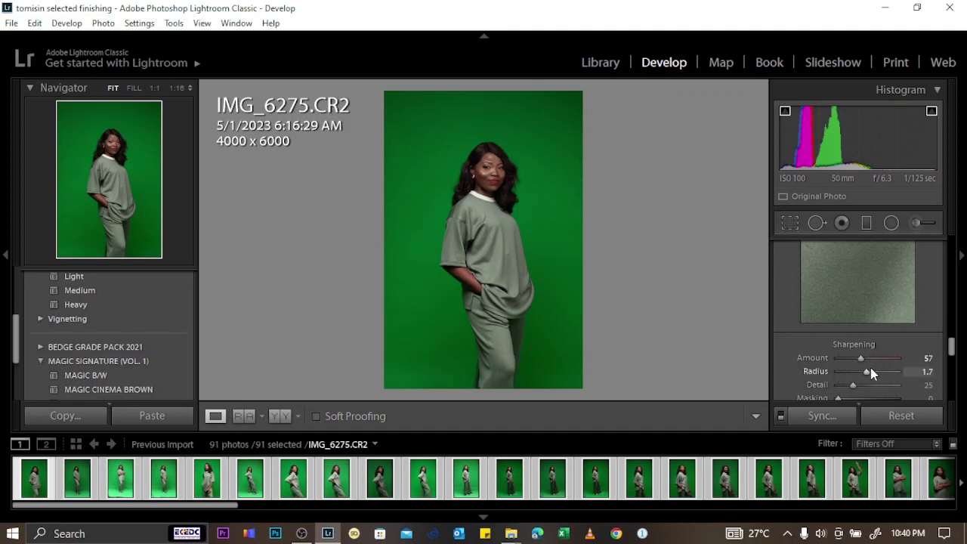
click(867, 386)
scroll(862, 347, down, 1)
scroll(868, 367, down, 1)
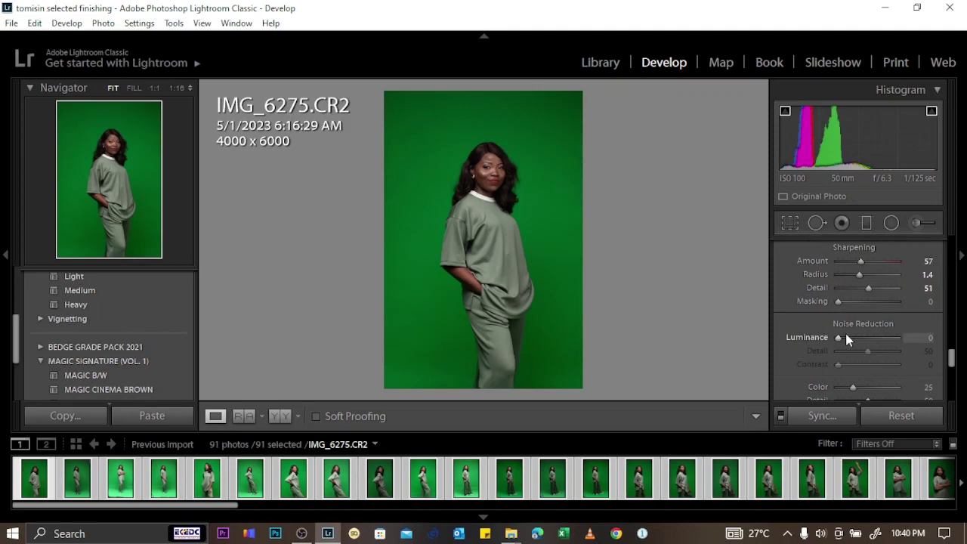
click(489, 176)
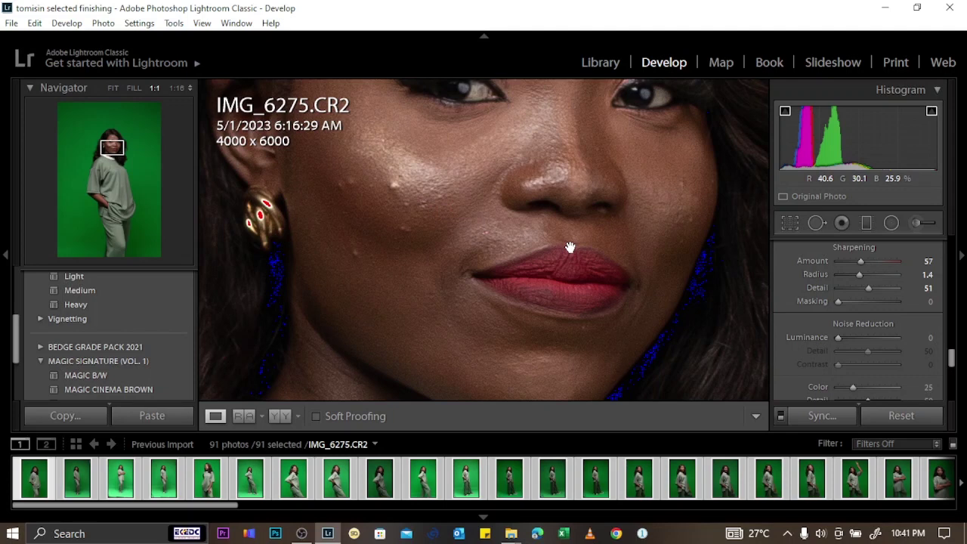
Brighten the whole photo's Exposure in the Basic panel
scroll(869, 318, up, 2)
scroll(868, 325, up, 10)
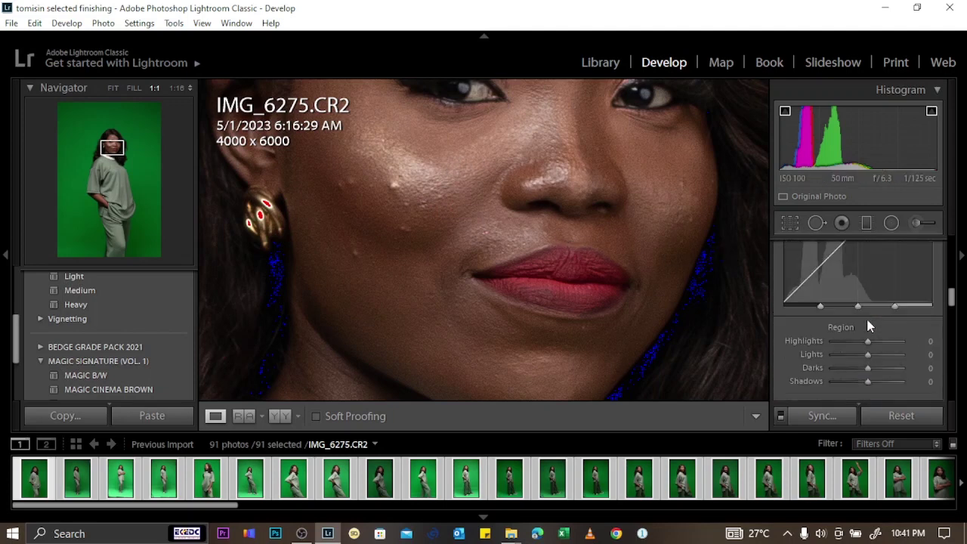
scroll(867, 325, up, 3)
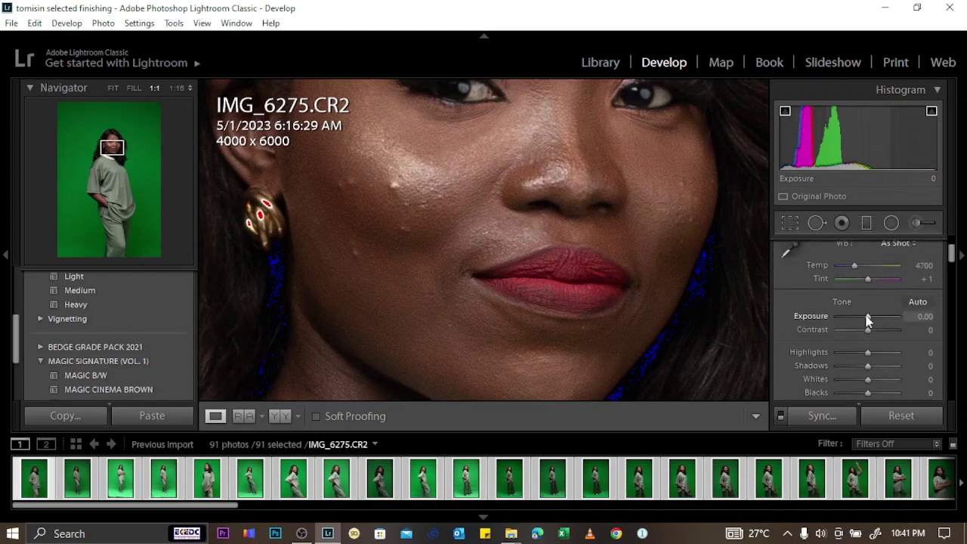
mouse_move(867, 319)
mouse_down()
mouse_move(889, 317)
mouse_move(876, 320)
mouse_up()
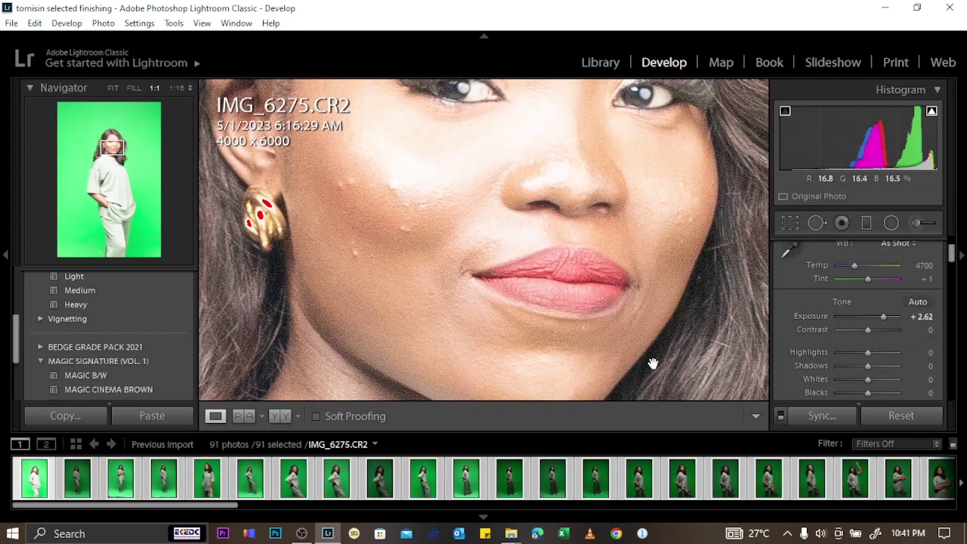
Set Noise Reduction Luminance to 54 in the Detail panel
scroll(885, 352, down, 8)
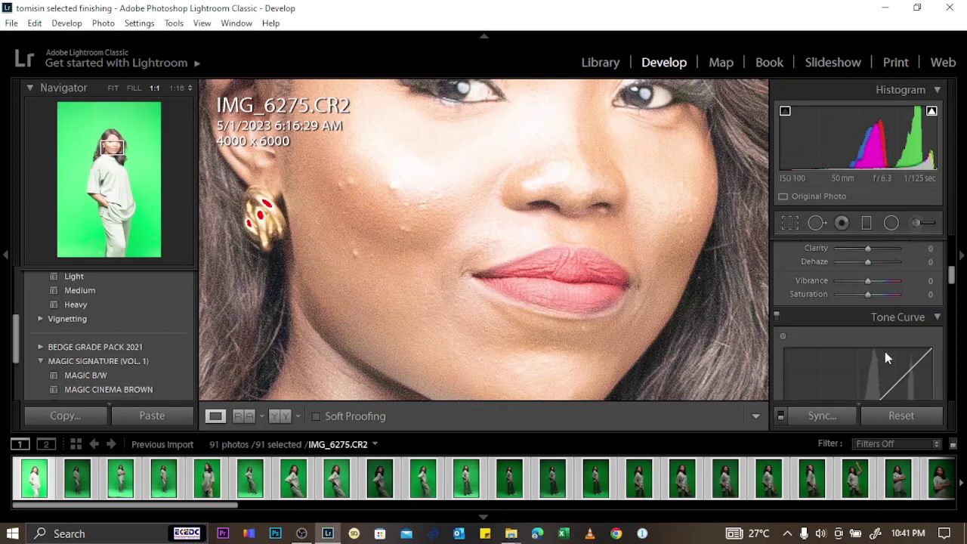
scroll(885, 351, down, 6)
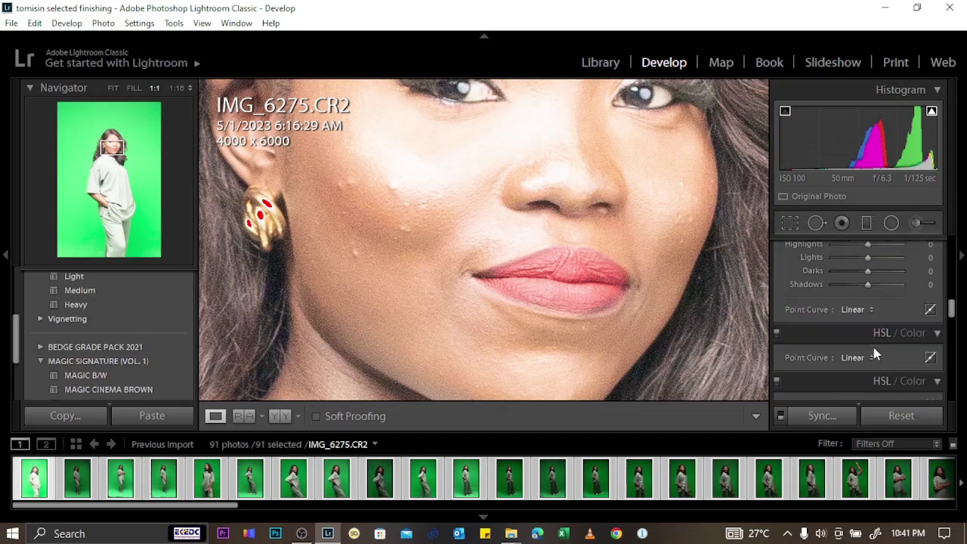
scroll(874, 347, down, 6)
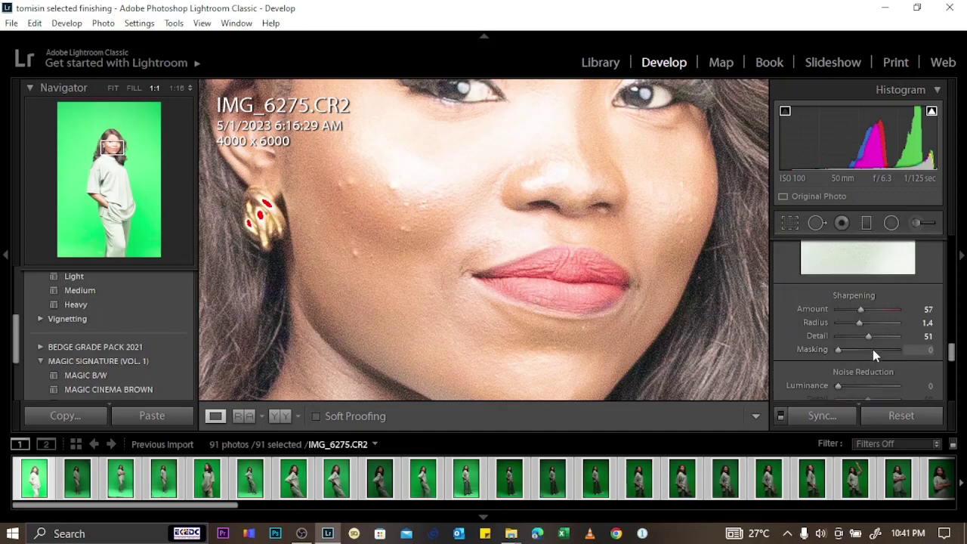
scroll(851, 352, down, 2)
drag(837, 338, 869, 344)
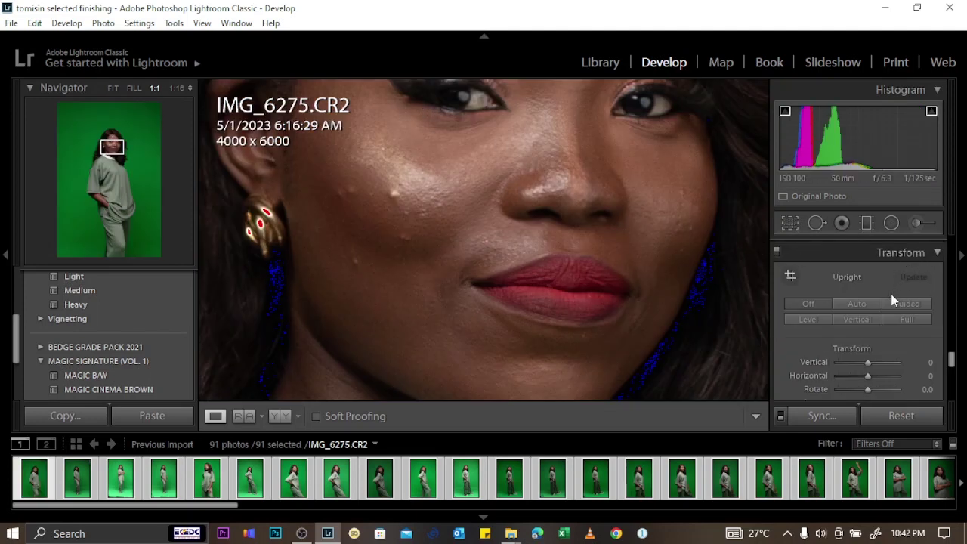
Try Transform Horizontal +12, Vertical +19 and a stretched Aspect on the photo
scroll(882, 322, down, 2)
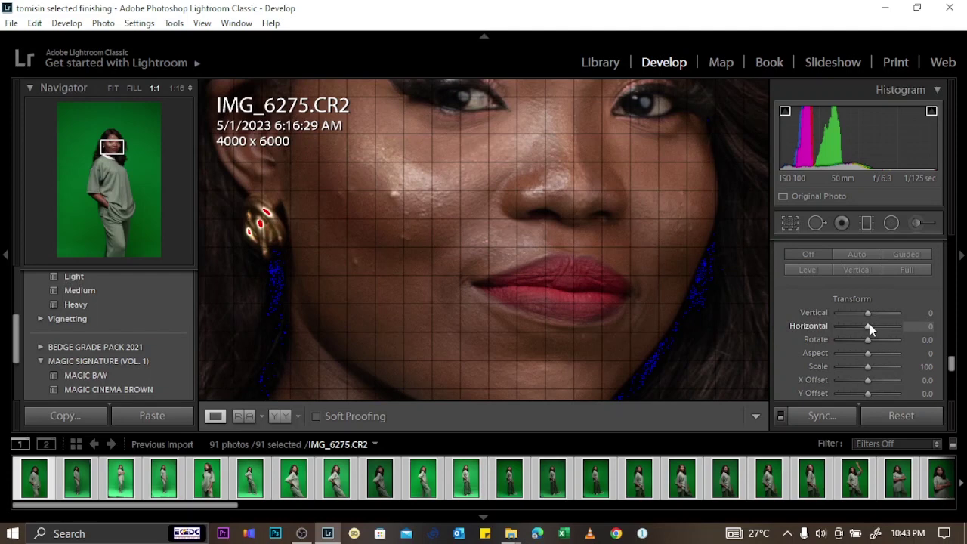
drag(861, 324, 872, 328)
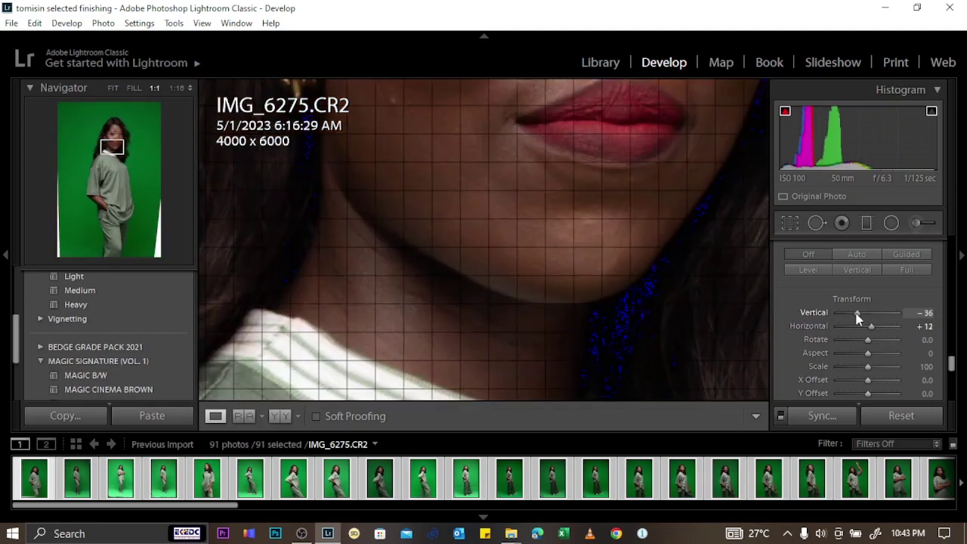
drag(869, 314, 873, 313)
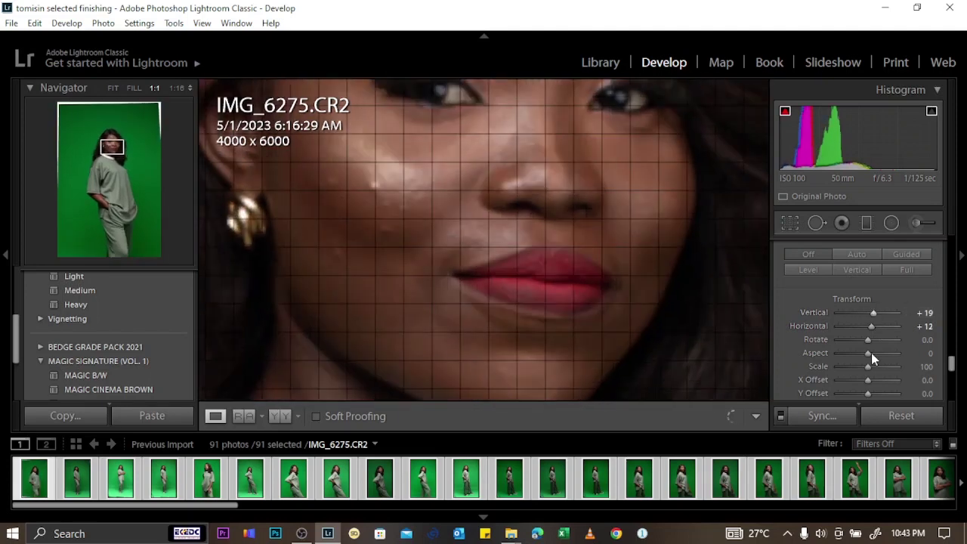
mouse_move(869, 353)
mouse_down()
mouse_move(902, 356)
mouse_move(857, 366)
mouse_up()
Reset all transform adjustments and collapse the Transform panel
scroll(873, 363, down, 1)
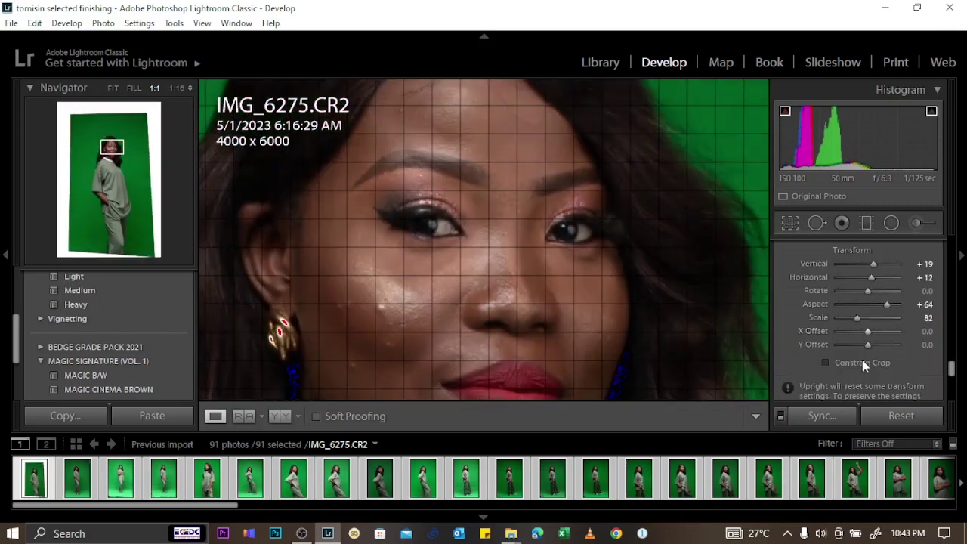
click(902, 416)
scroll(870, 317, up, 2)
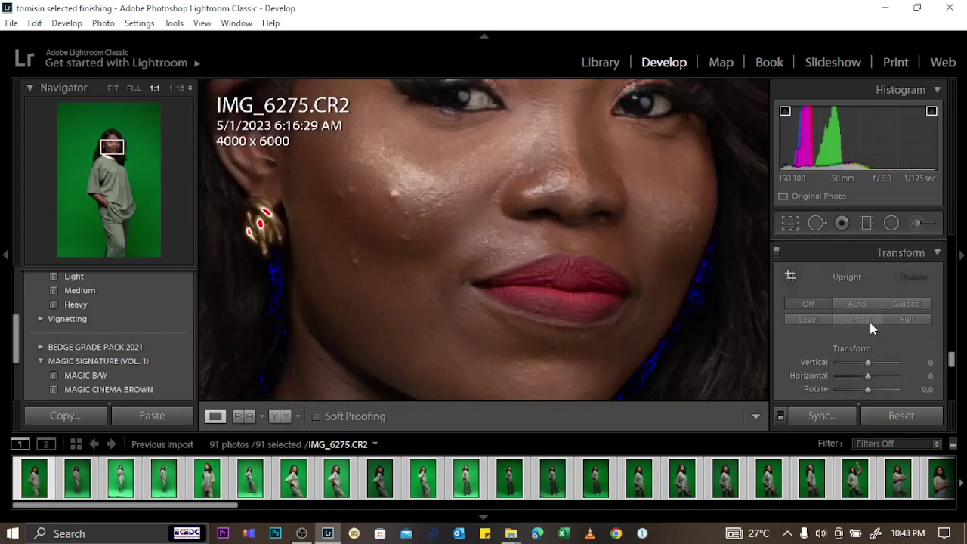
scroll(890, 310, up, 1)
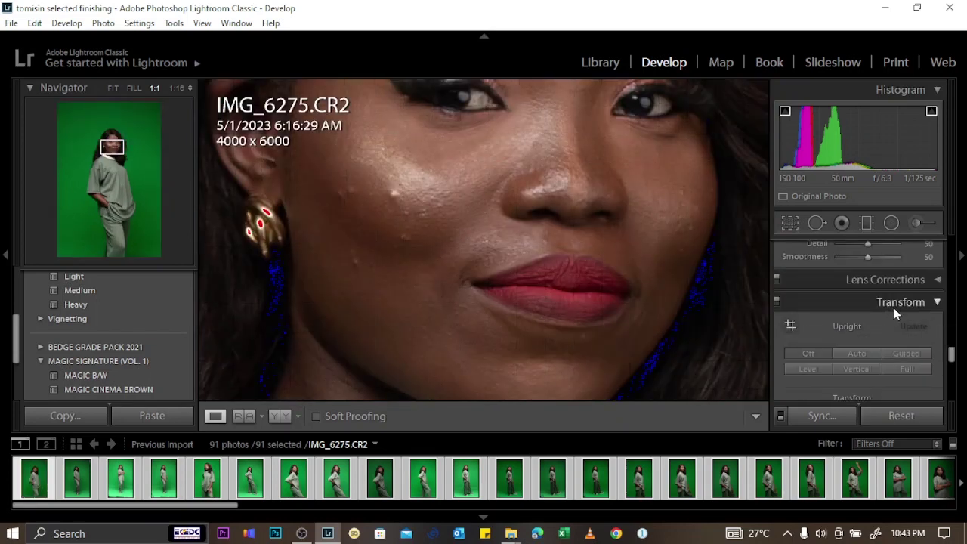
click(937, 304)
scroll(929, 325, down, 1)
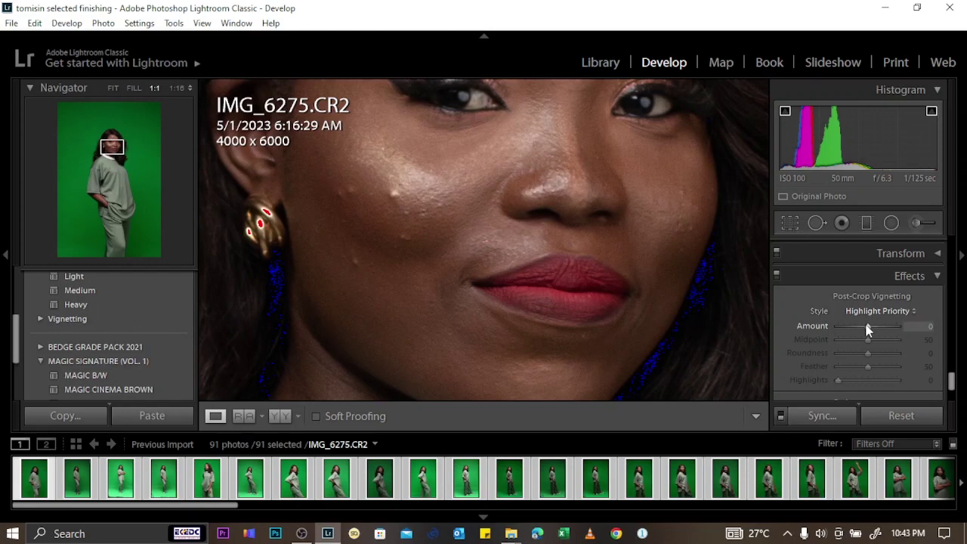
Fit the portrait in view, add a white post-crop vignette (Amount +88, Feather 60), and compare it off and on
click(548, 209)
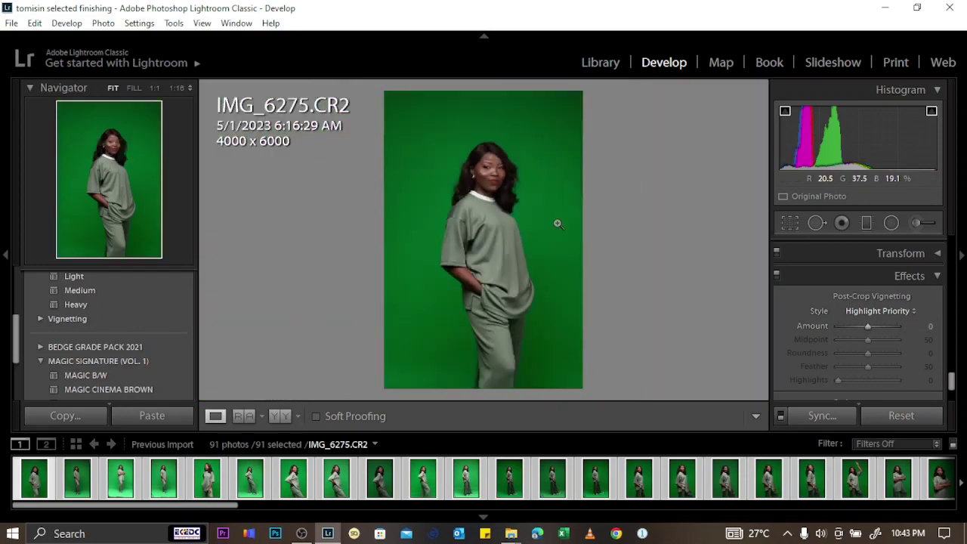
mouse_move(867, 332)
mouse_down()
mouse_move(877, 327)
mouse_move(855, 327)
mouse_move(896, 335)
mouse_move(845, 339)
mouse_move(870, 338)
mouse_up()
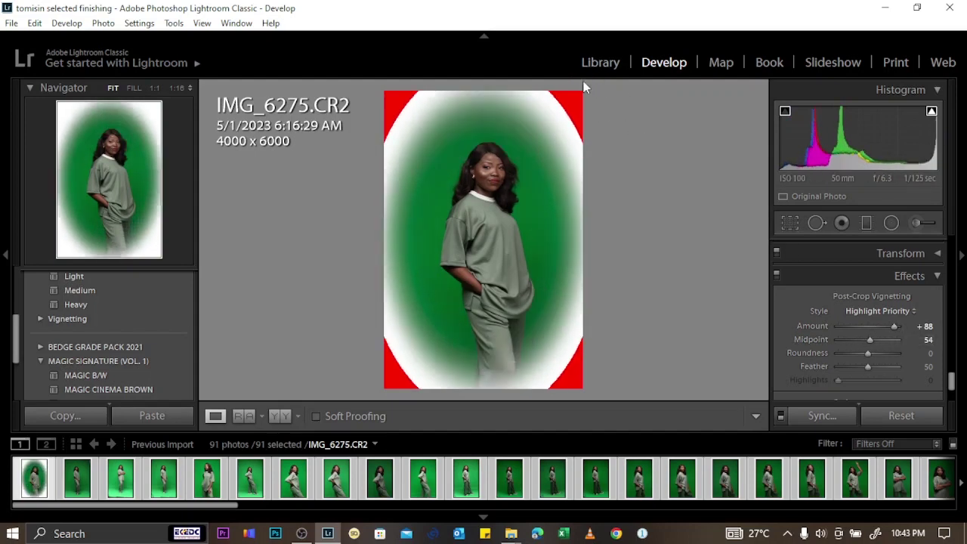
mouse_move(856, 366)
mouse_down()
mouse_move(896, 353)
mouse_move(866, 353)
mouse_up()
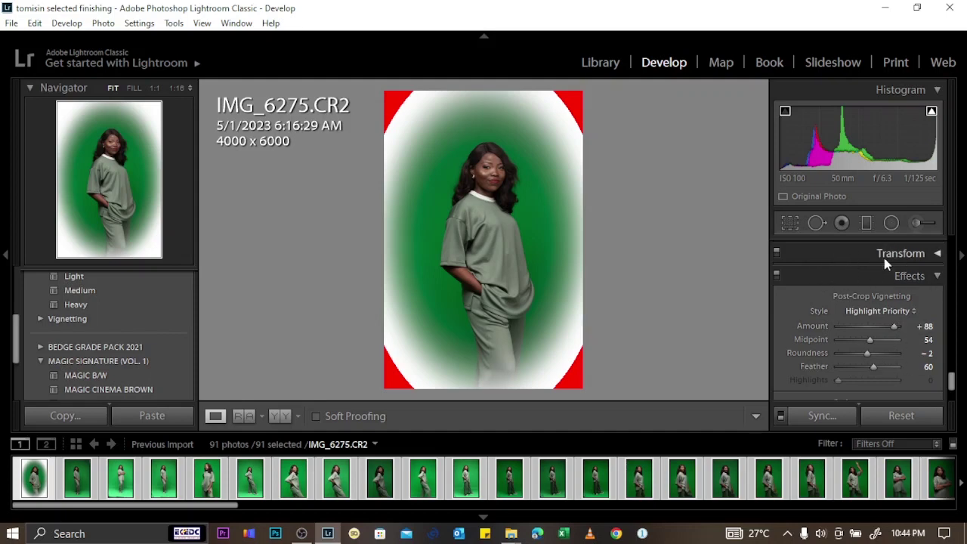
click(777, 276)
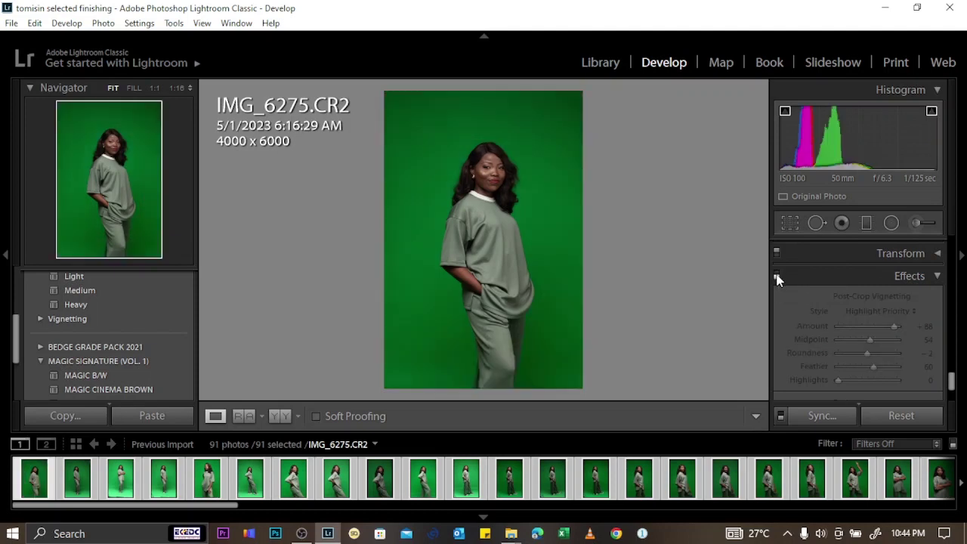
click(777, 277)
Reset the Effects panel to remove the vignette
click(912, 415)
scroll(843, 325, down, 1)
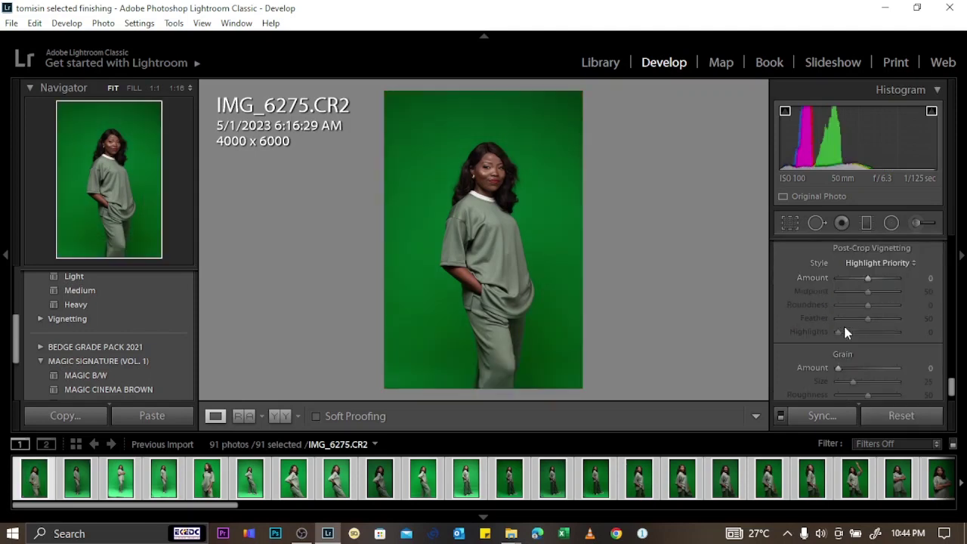
scroll(844, 332, down, 1)
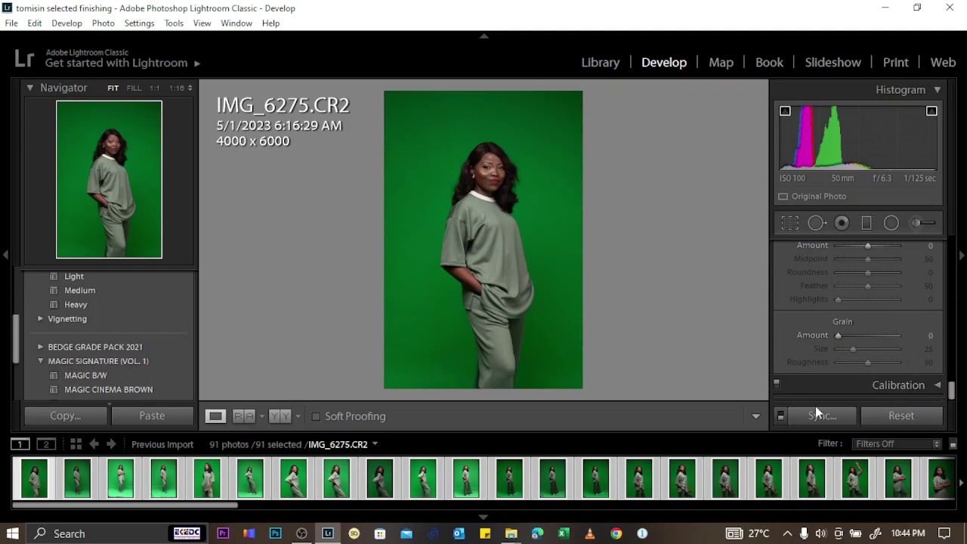
Shift the Calibration Red Primary Hue to -17, then restore it to default
click(934, 385)
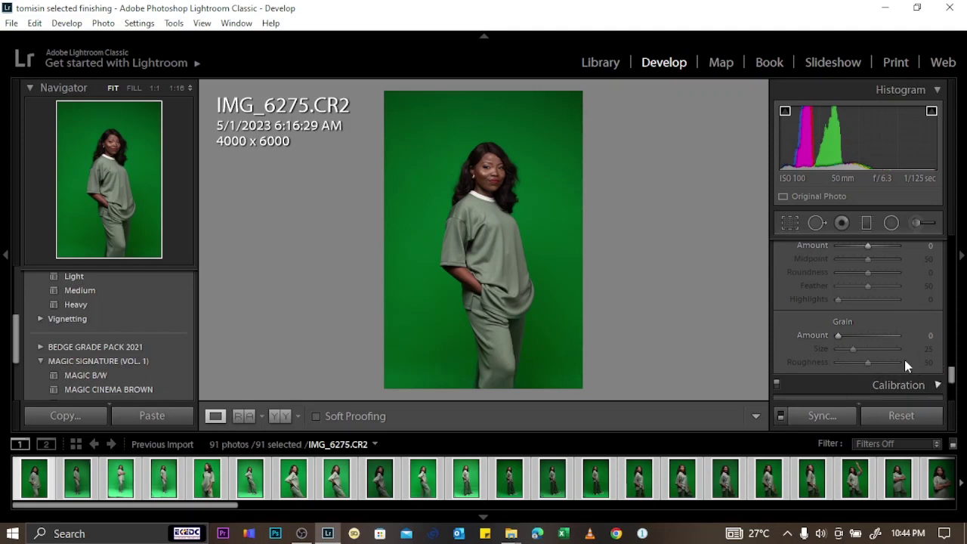
scroll(904, 359, up, 2)
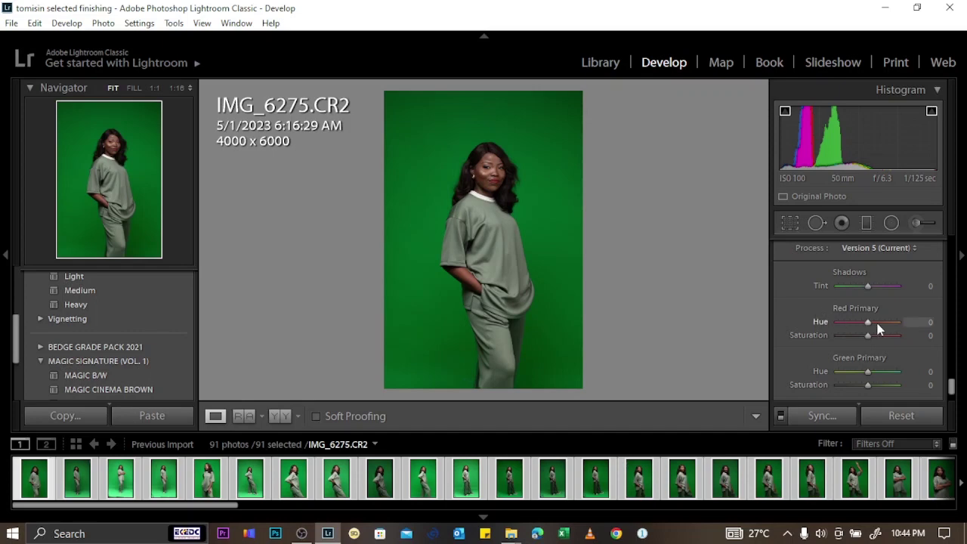
mouse_move(862, 323)
mouse_down()
mouse_move(846, 323)
mouse_move(862, 317)
mouse_move(852, 317)
mouse_move(827, 333)
mouse_move(880, 323)
mouse_up()
scroll(932, 324, up, 2)
click(932, 324)
scroll(852, 307, up, 3)
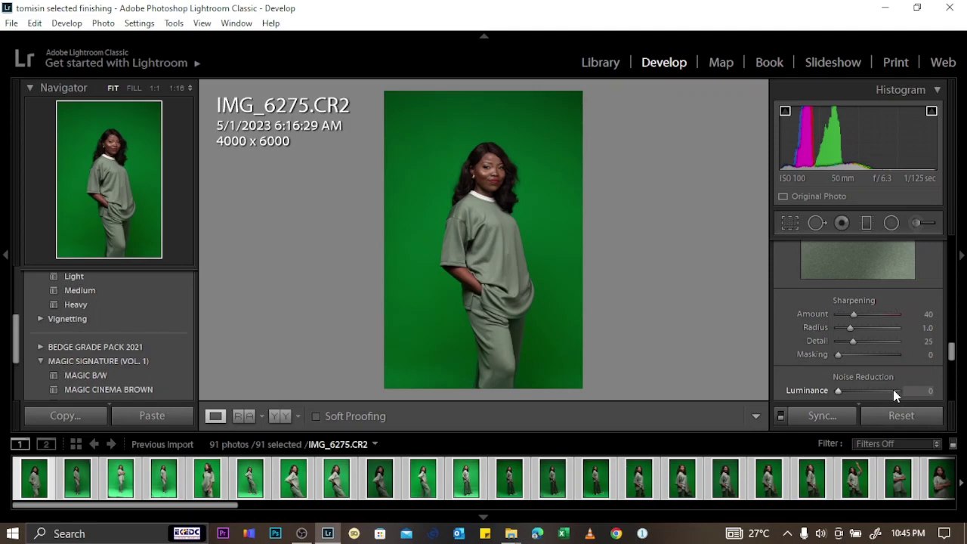
scroll(882, 329, up, 8)
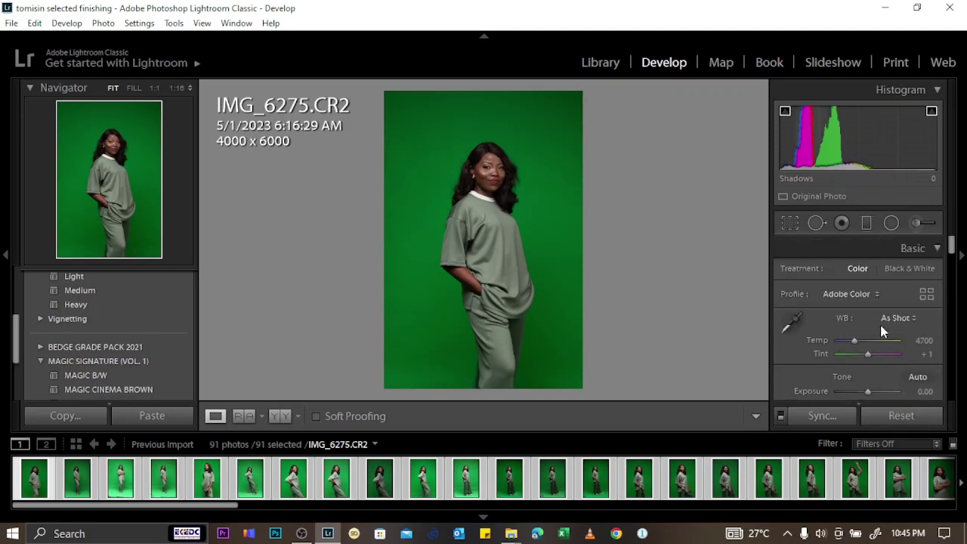
Try Auto tone, reset the Basic tone adjustments, then undo back to the teal grade
scroll(880, 325, down, 2)
click(919, 281)
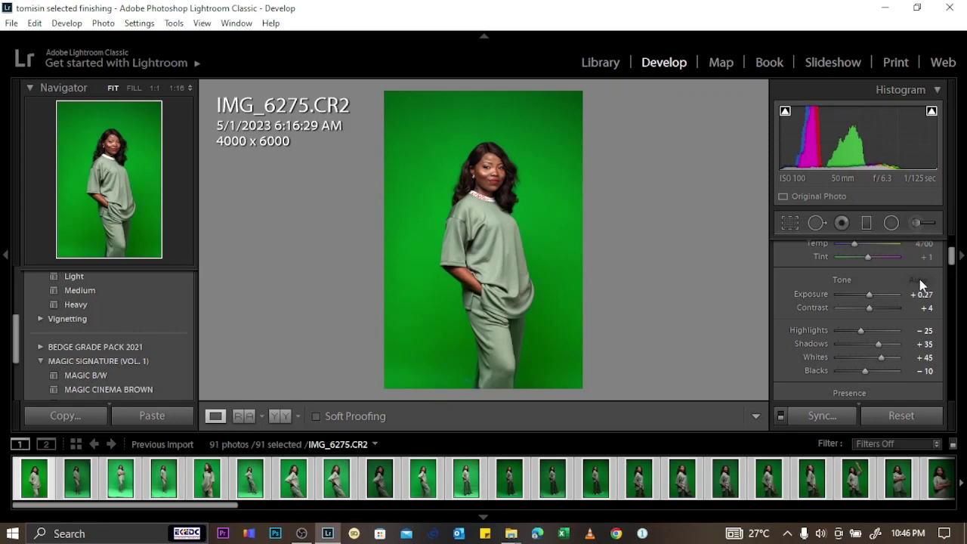
click(909, 416)
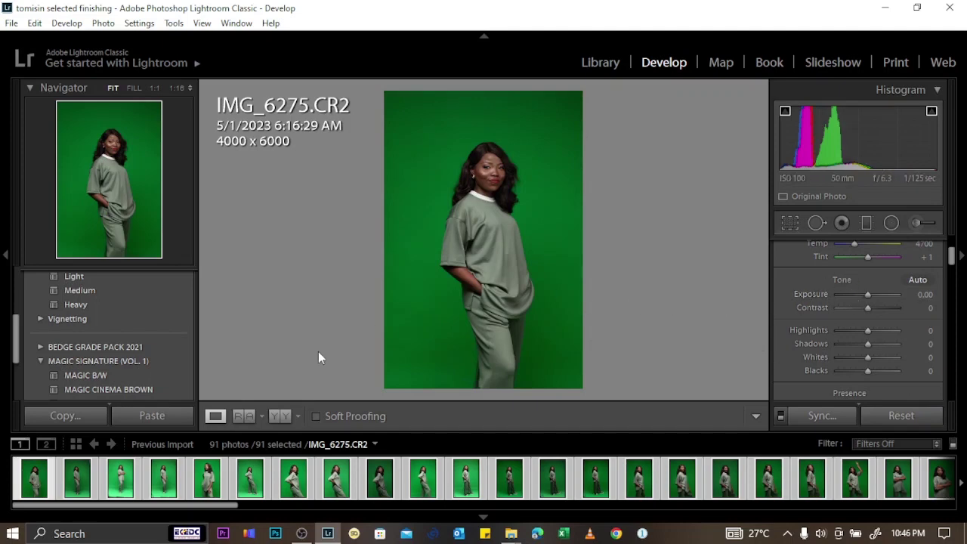
key(ctrl+z)
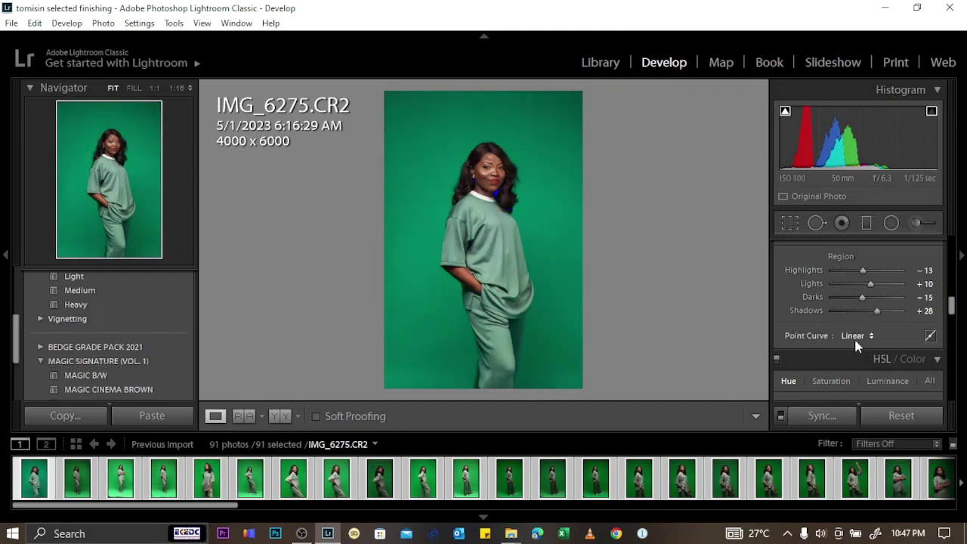
Open the Copy Settings dialog and include Treatment & Profile
click(70, 416)
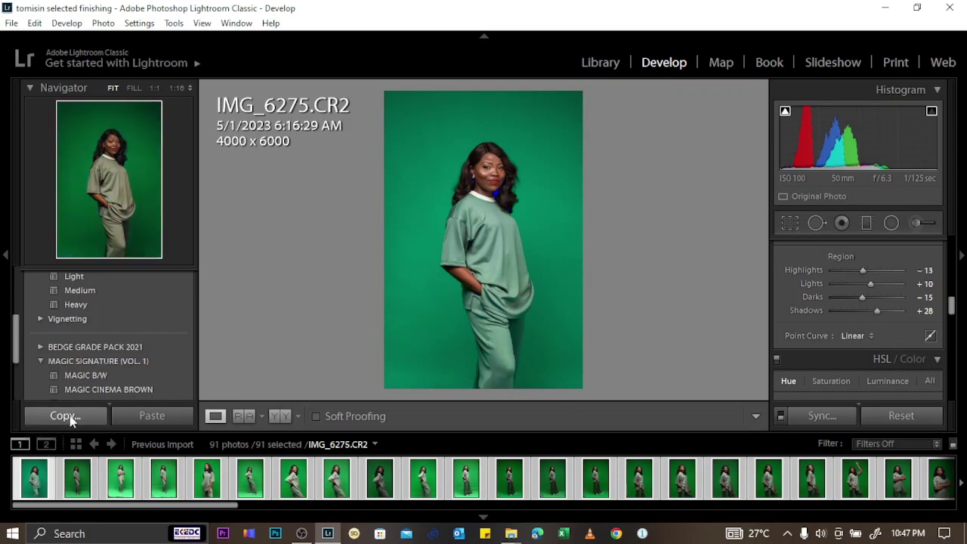
click(210, 150)
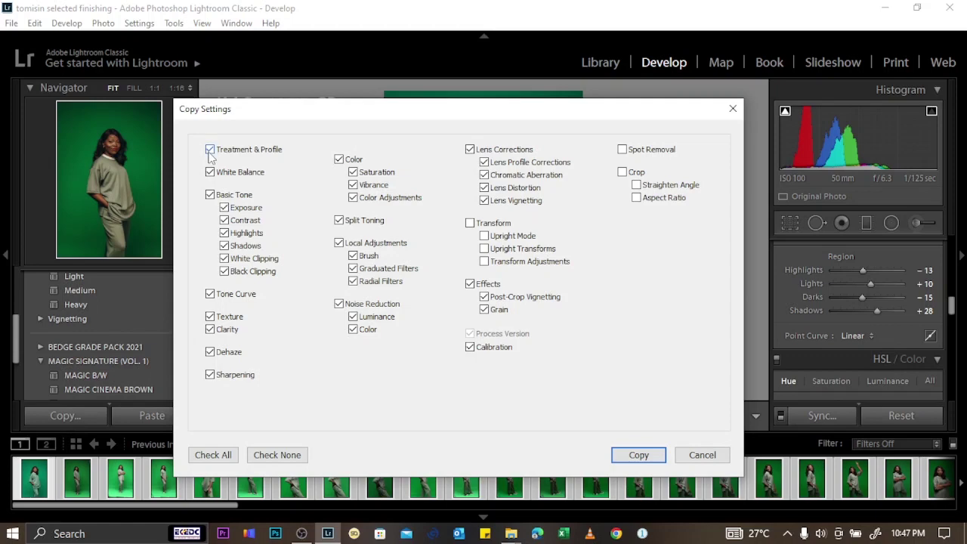
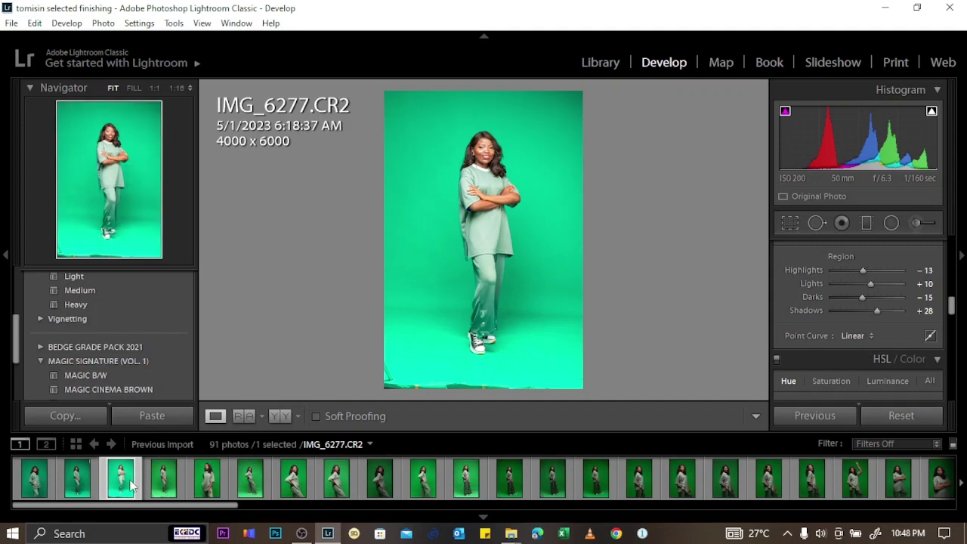
Copy IMG_6277's grade, excluding spot removal, crop and transform, and sync it to all 91 photos
click(66, 417)
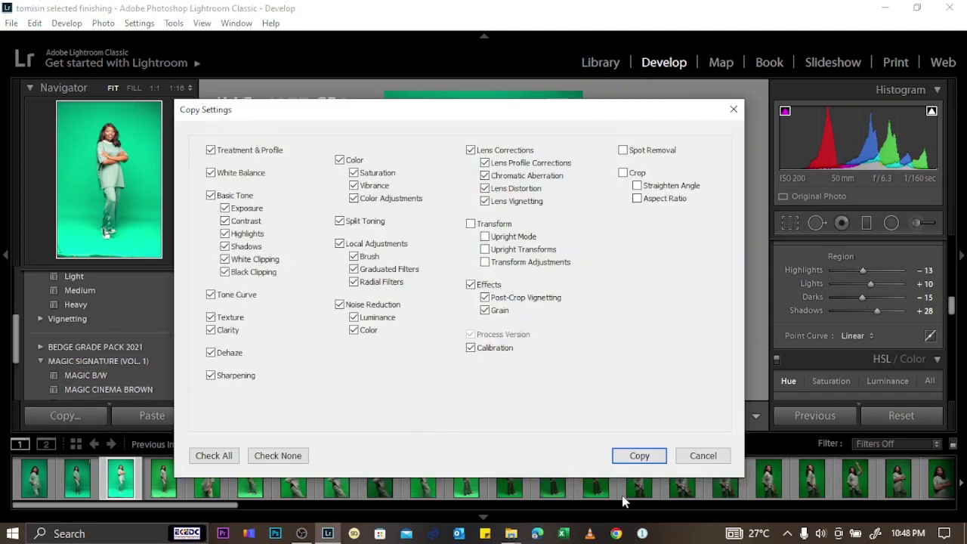
click(640, 455)
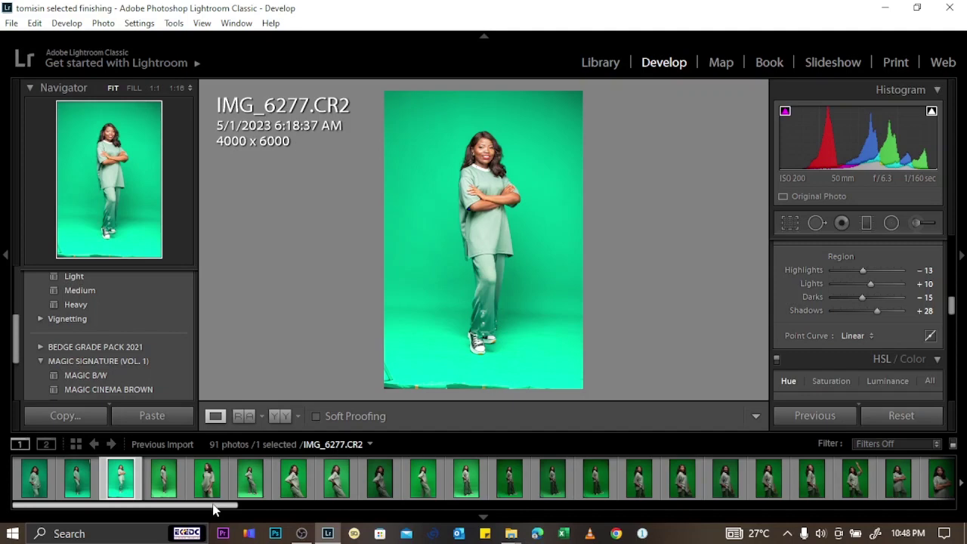
key(ctrl+a)
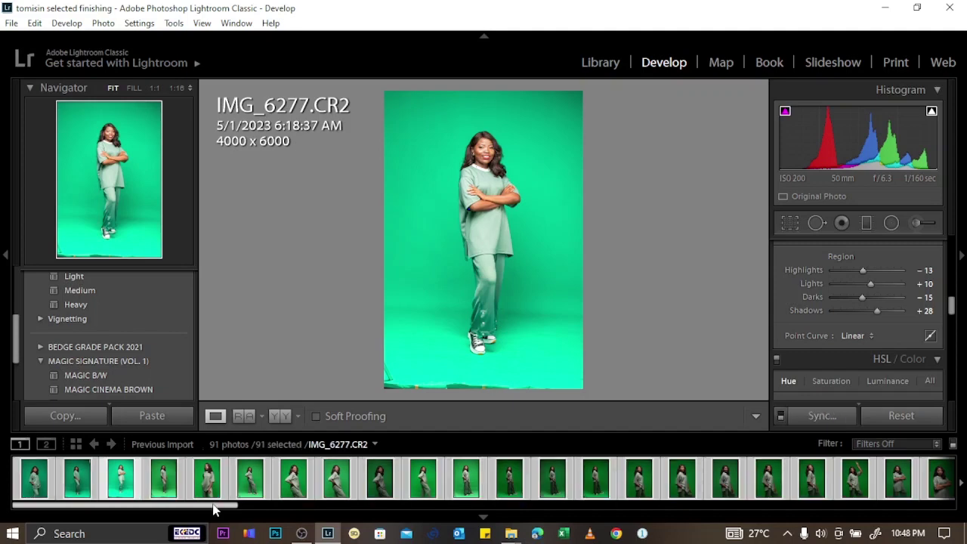
click(822, 416)
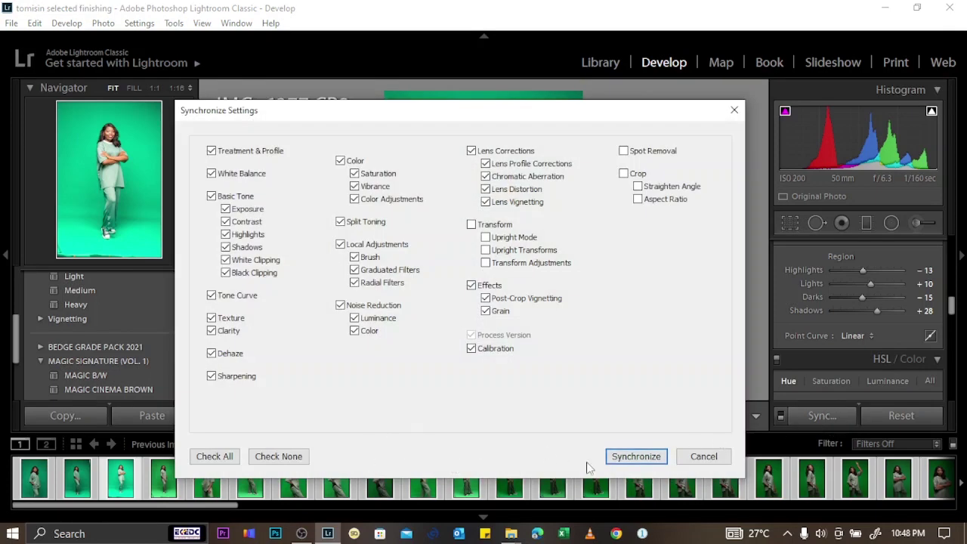
click(637, 456)
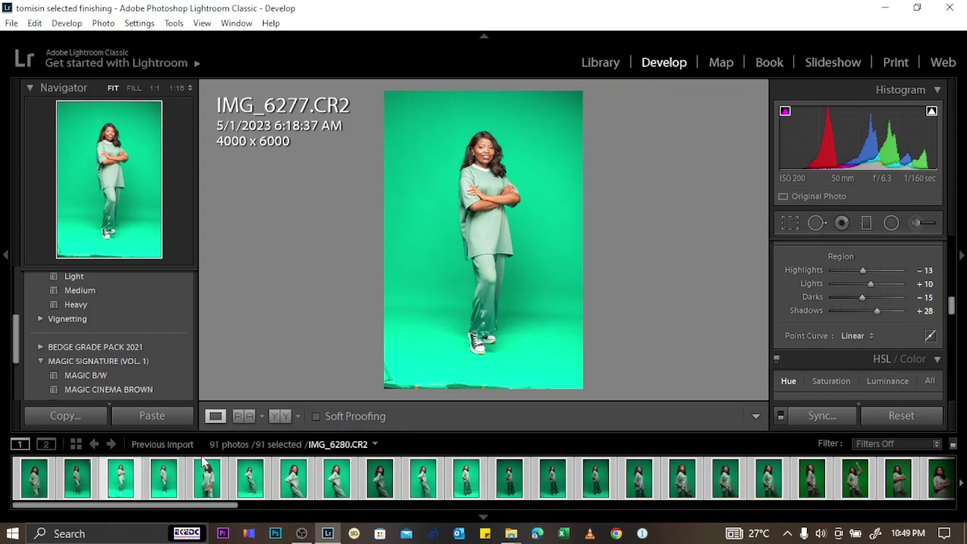
Select nine filmstrip photos starting at IMG_6279 and lower their Exposure in the Basic panel
shift+click(209, 481)
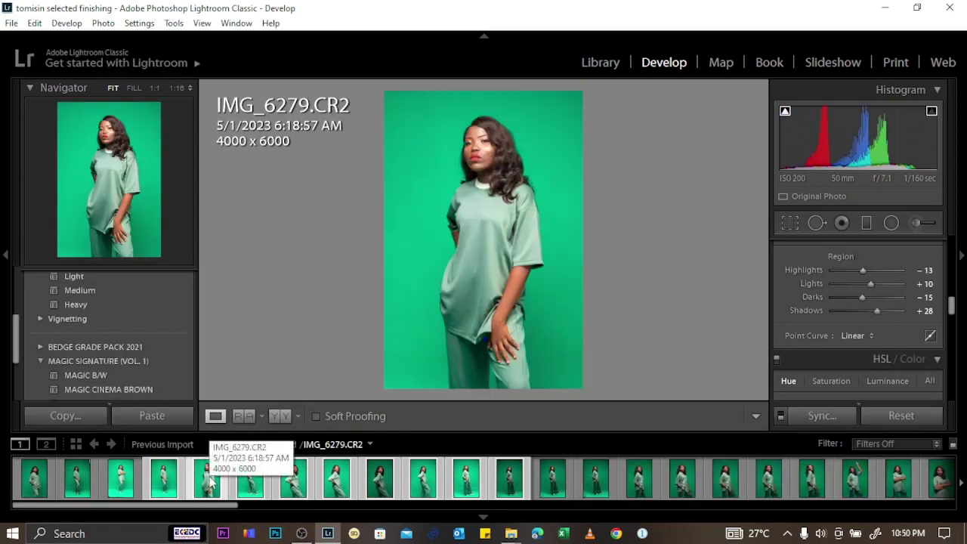
scroll(905, 297, up, 10)
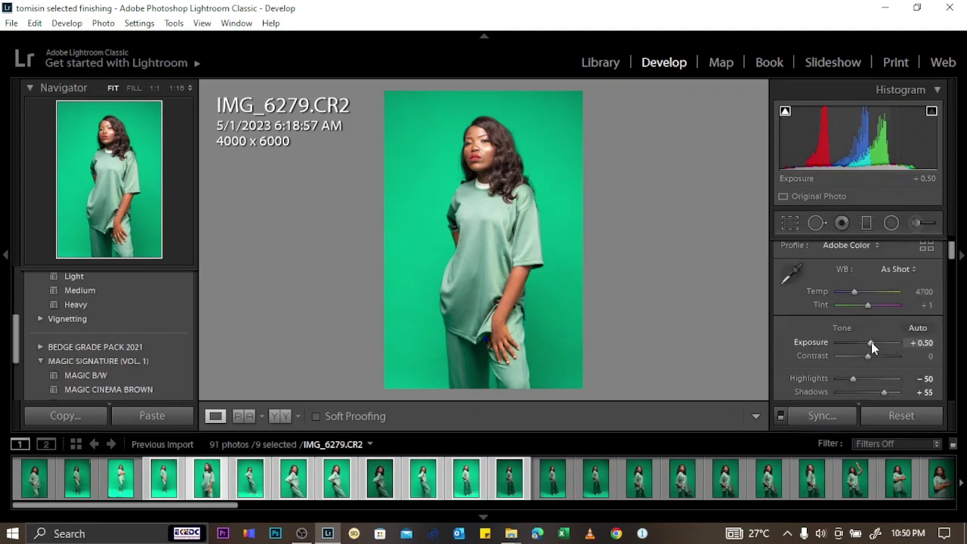
click(871, 342)
scroll(871, 342, up, 1)
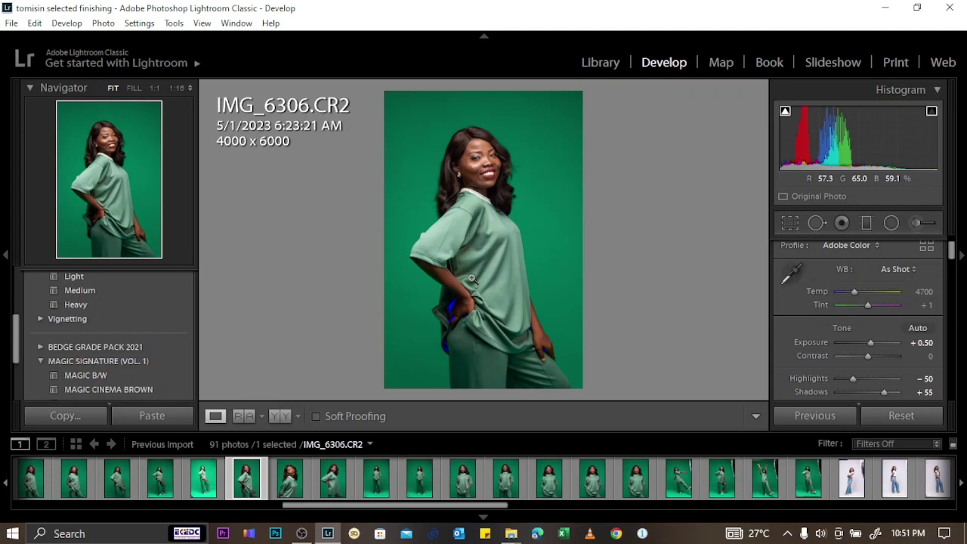
Paint an Adjustment Brush mask over the face with Exposure 0.44, Highlights −100, Shadows 54
click(922, 230)
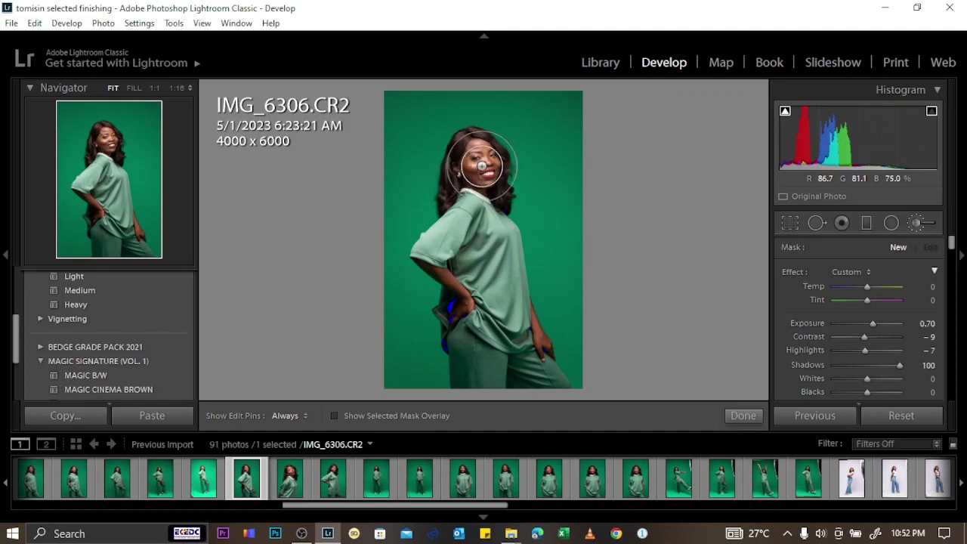
mouse_move(481, 165)
mouse_down()
mouse_move(491, 160)
mouse_move(469, 166)
mouse_move(484, 158)
mouse_move(476, 162)
mouse_up()
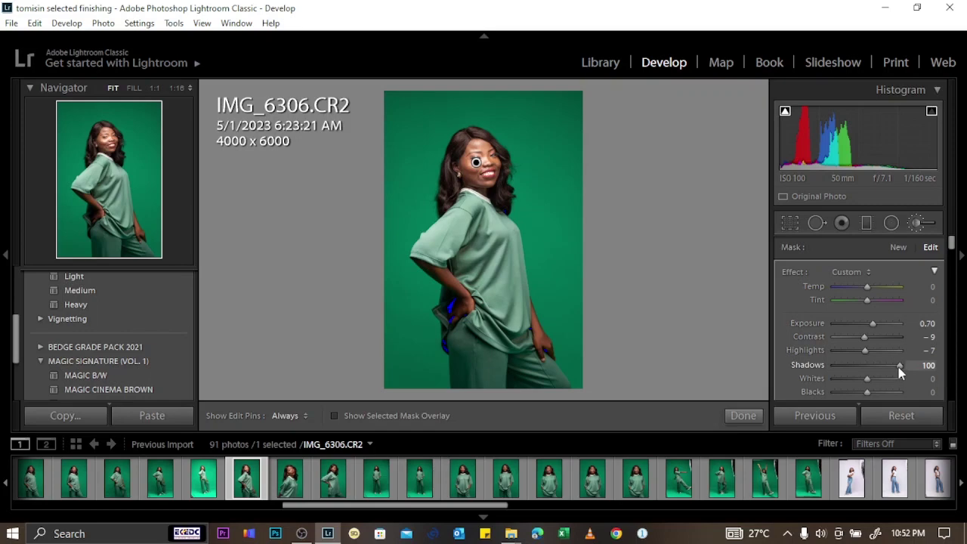
mouse_move(898, 367)
mouse_down()
mouse_move(793, 353)
mouse_move(932, 370)
mouse_move(886, 365)
mouse_up()
mouse_move(873, 323)
mouse_down()
mouse_move(833, 324)
mouse_move(894, 332)
mouse_move(877, 330)
mouse_up()
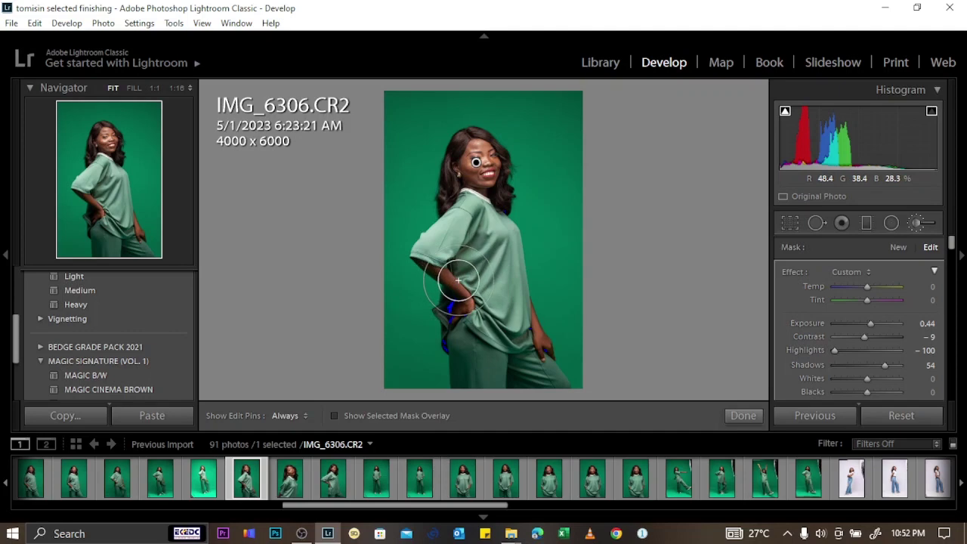
scroll(458, 280, down, 3)
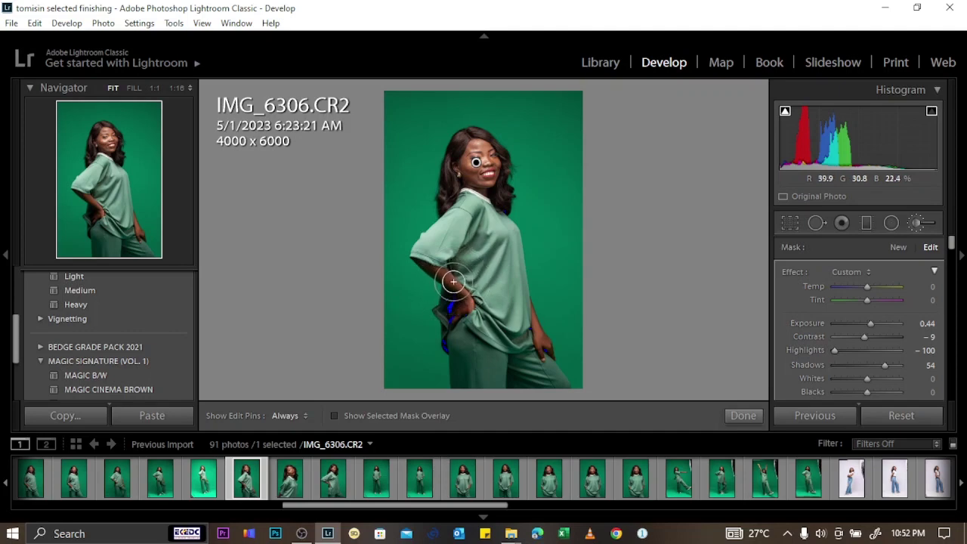
scroll(453, 281, down, 4)
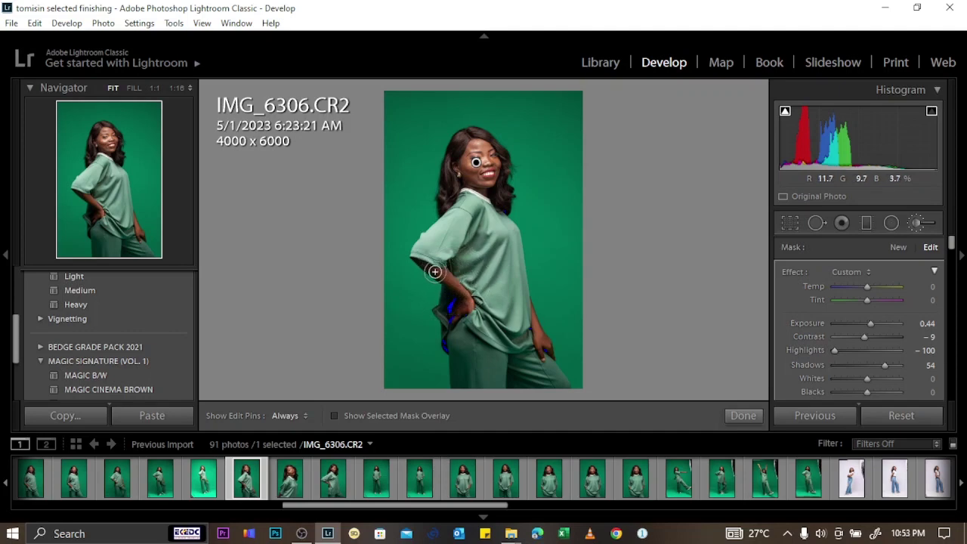
Toggle the adjustment pins off and back on with H to check the face mask
key(h)
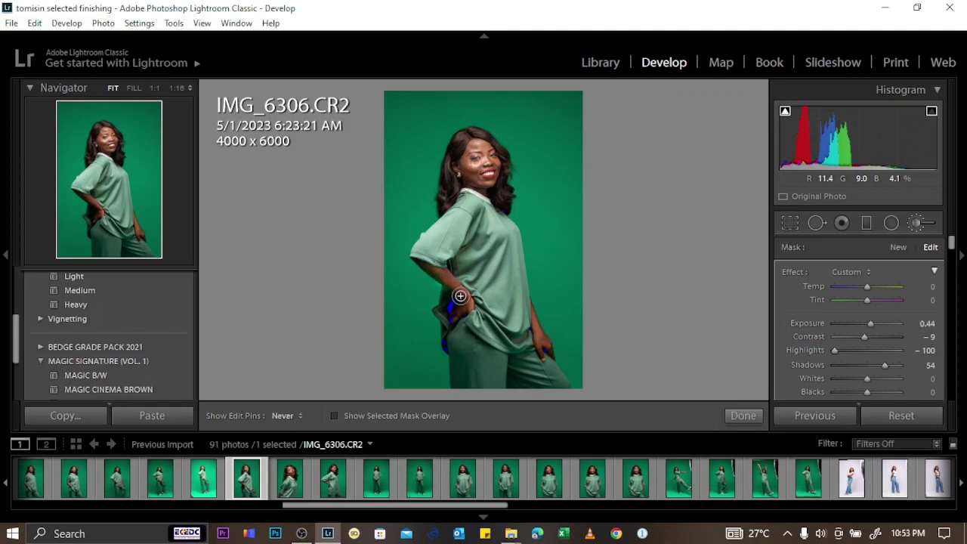
key(h)
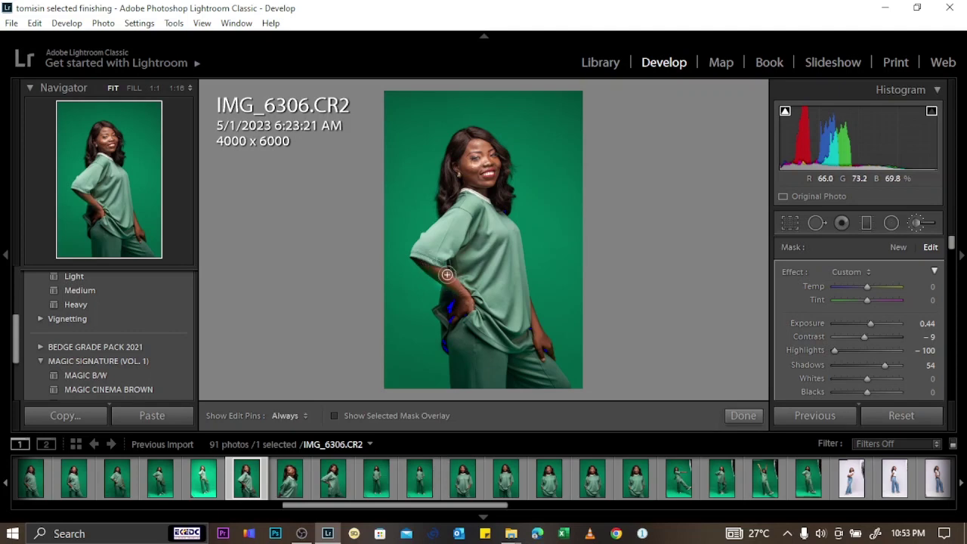
key(h)
key(h)
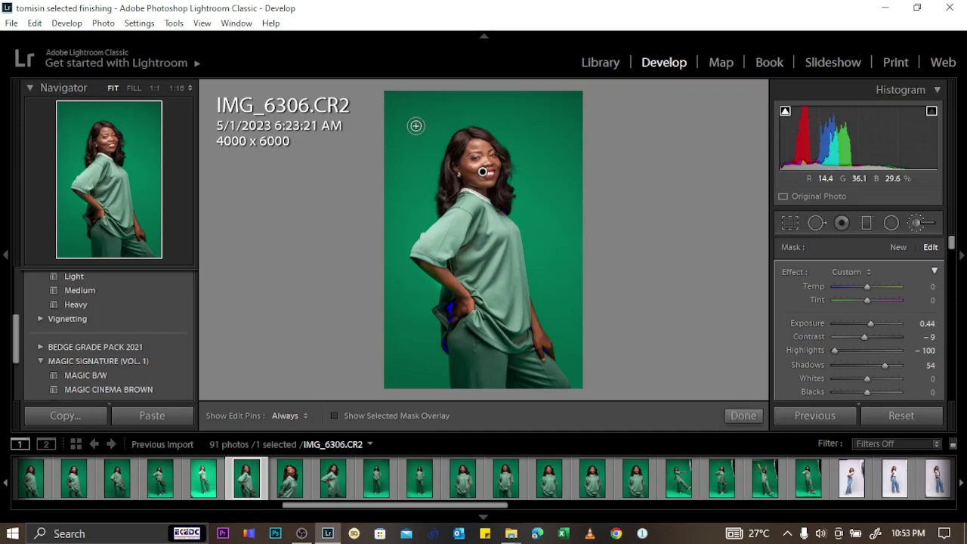
Brush a new mask along the arm toward the hip with Exposure −0.52 and Shadows 83
click(898, 248)
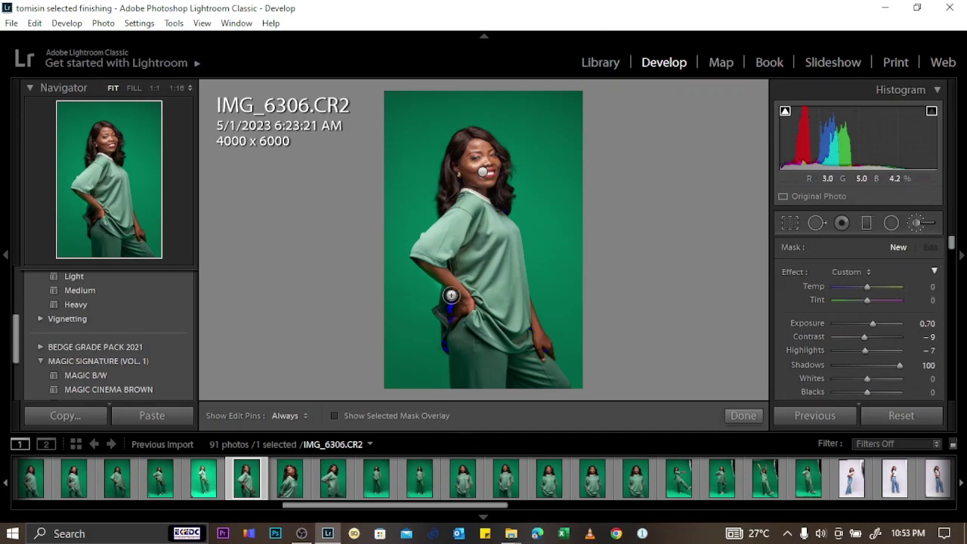
click(447, 275)
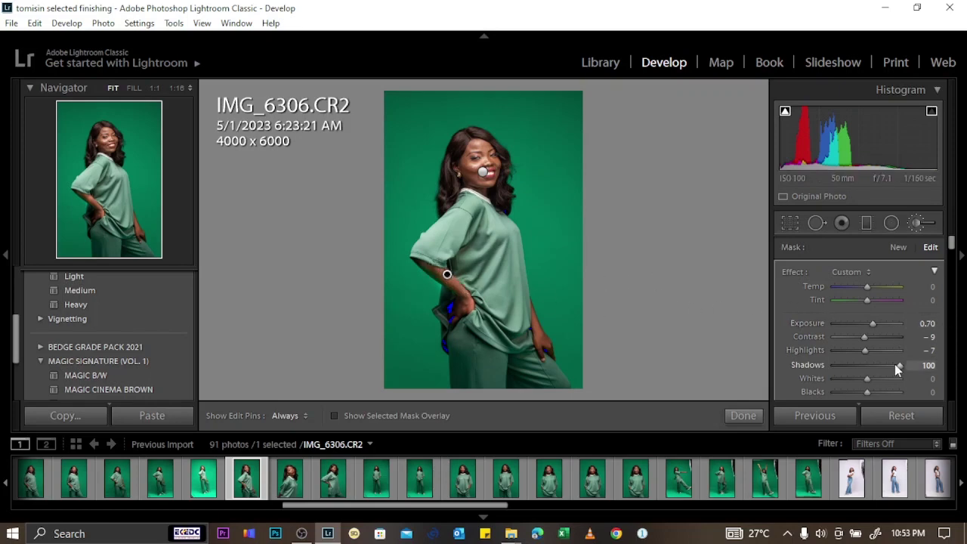
mouse_move(898, 365)
mouse_down()
mouse_move(828, 365)
mouse_move(894, 361)
mouse_up()
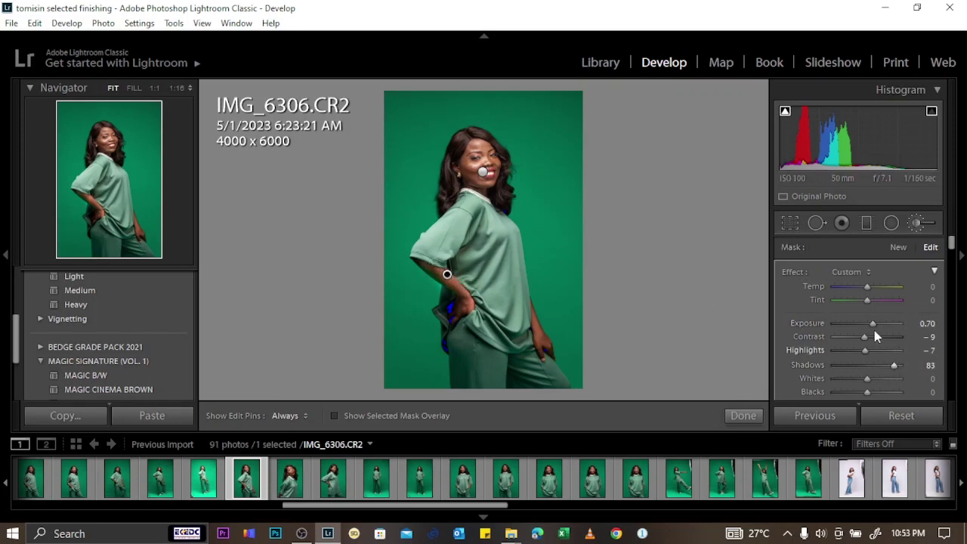
mouse_move(871, 324)
mouse_down()
mouse_move(903, 326)
mouse_move(859, 316)
mouse_move(880, 324)
mouse_up()
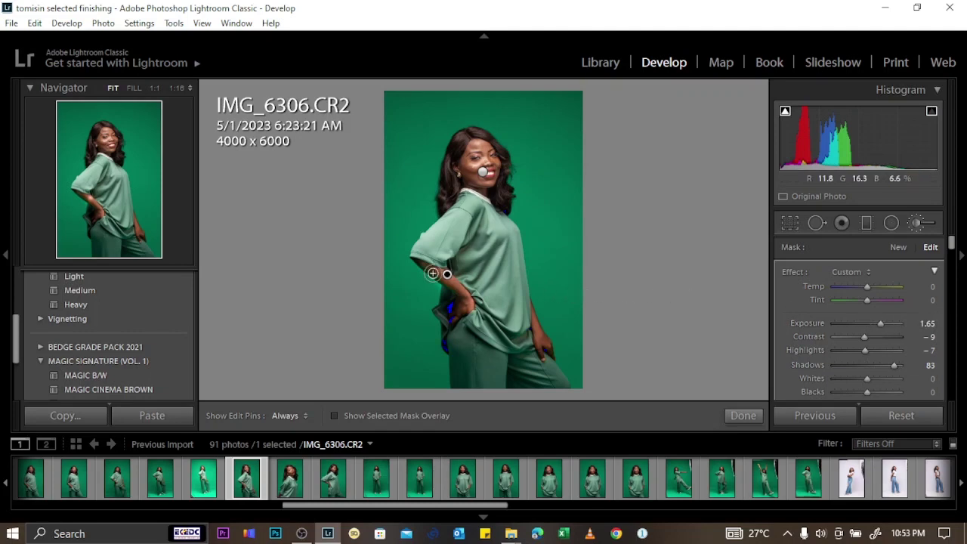
key(h)
key(h)
key(h)
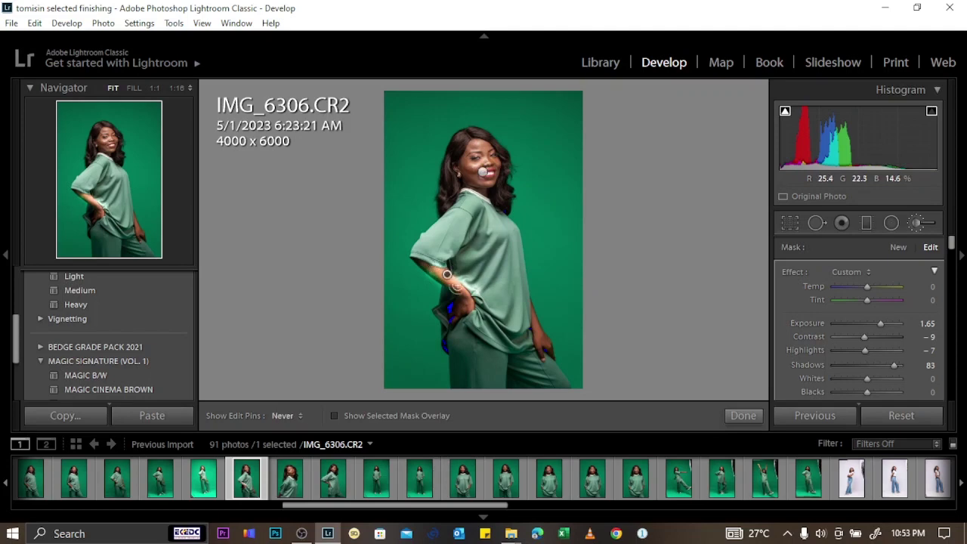
mouse_move(447, 275)
mouse_down()
mouse_move(480, 306)
mouse_move(461, 320)
mouse_move(461, 295)
mouse_move(417, 260)
mouse_up()
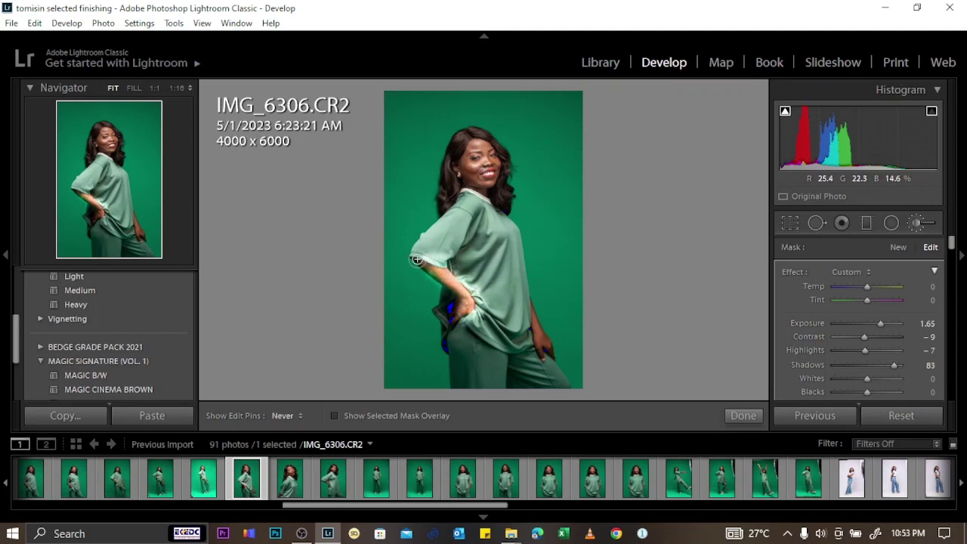
key(h)
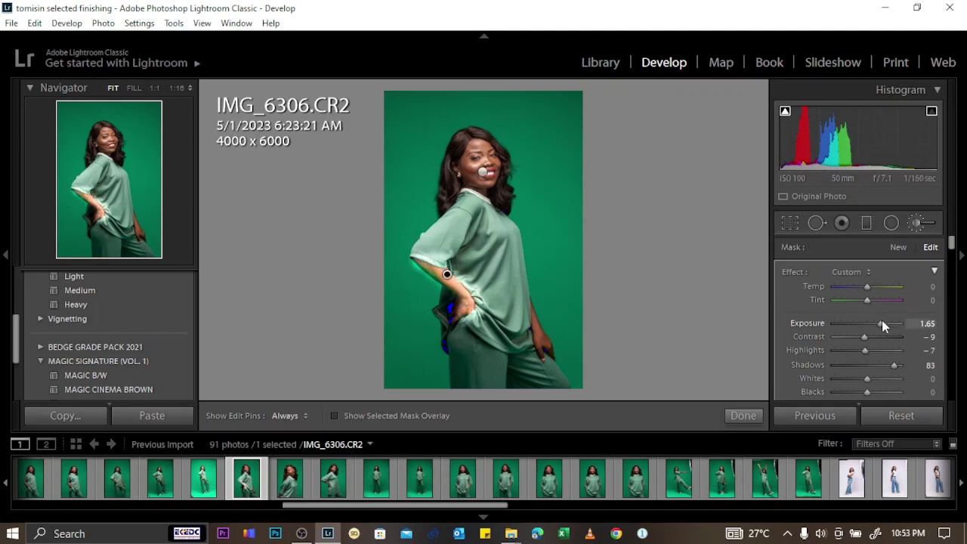
drag(882, 322, 862, 326)
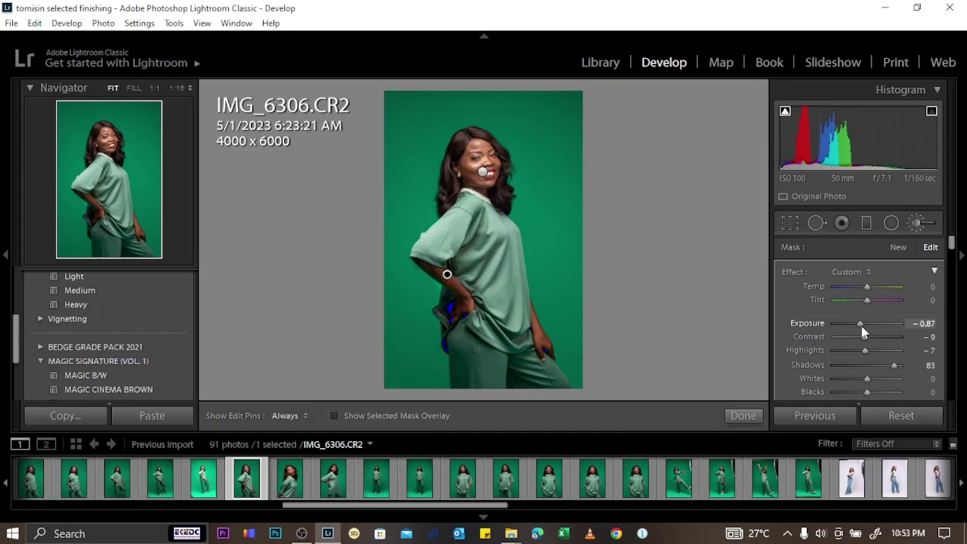
mouse_move(861, 325)
mouse_down()
mouse_move(874, 322)
mouse_move(865, 322)
mouse_up()
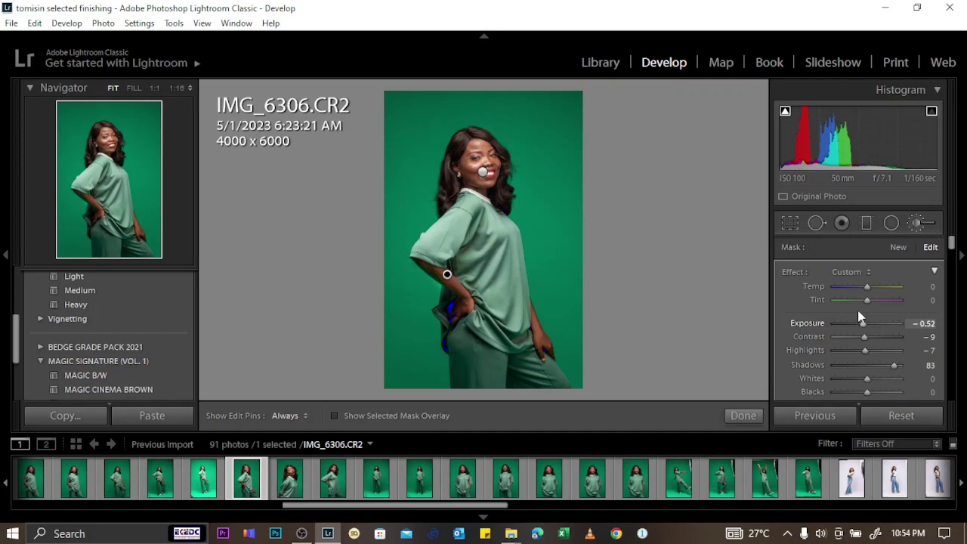
click(819, 229)
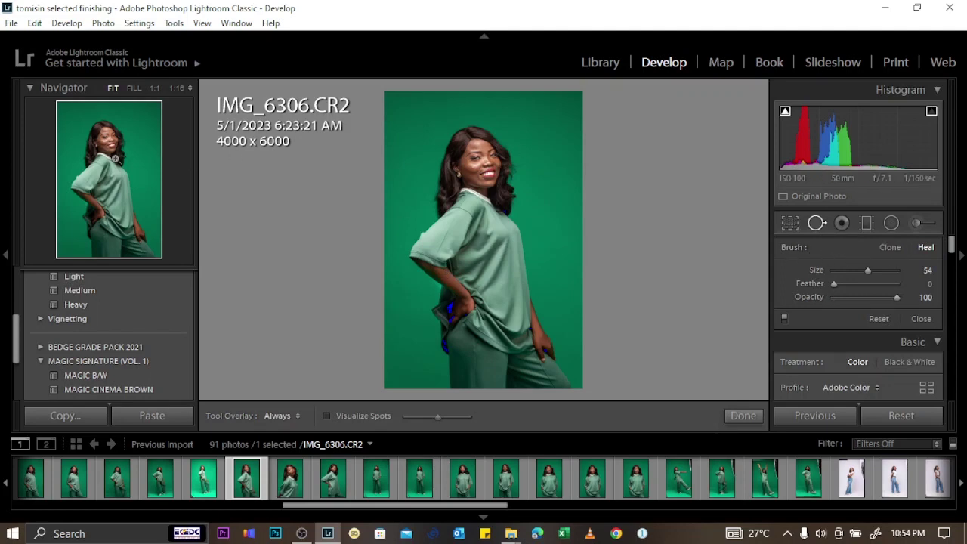
Zoom in on the face and heal the cheek blemishes, adjusting the heal source spots
click(104, 141)
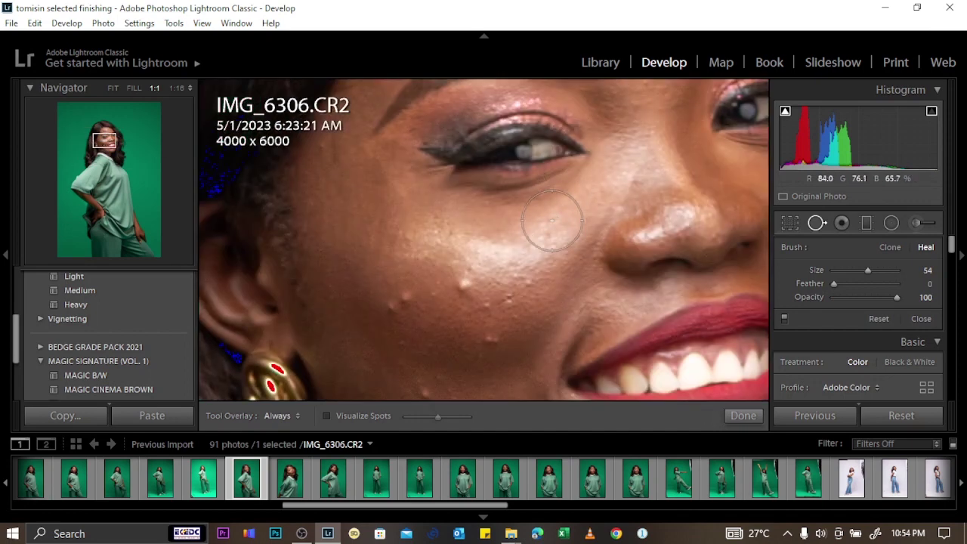
click(464, 278)
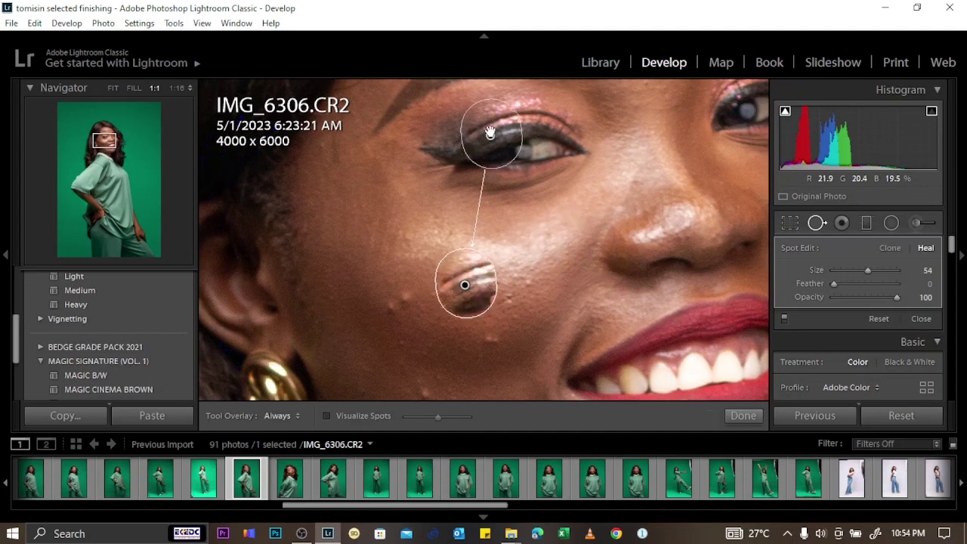
drag(488, 143, 434, 156)
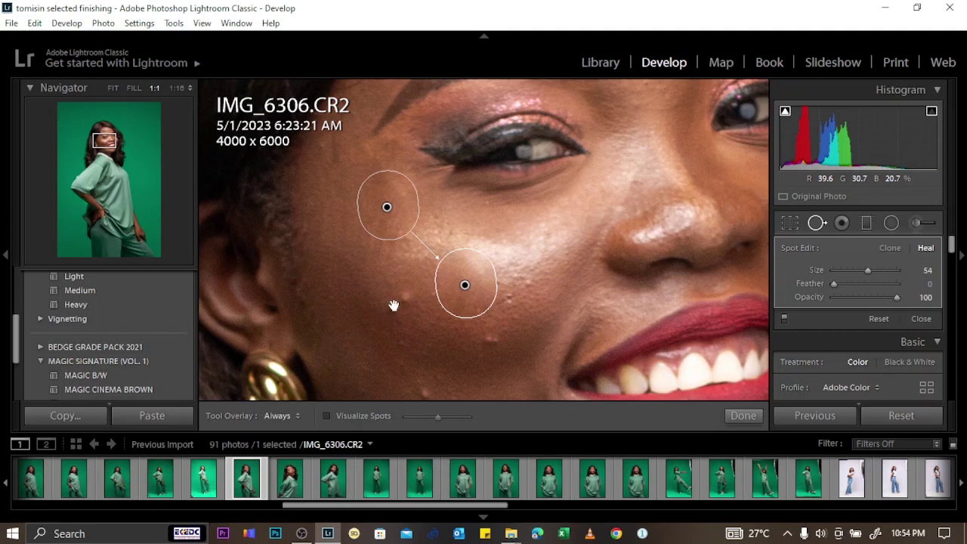
click(396, 303)
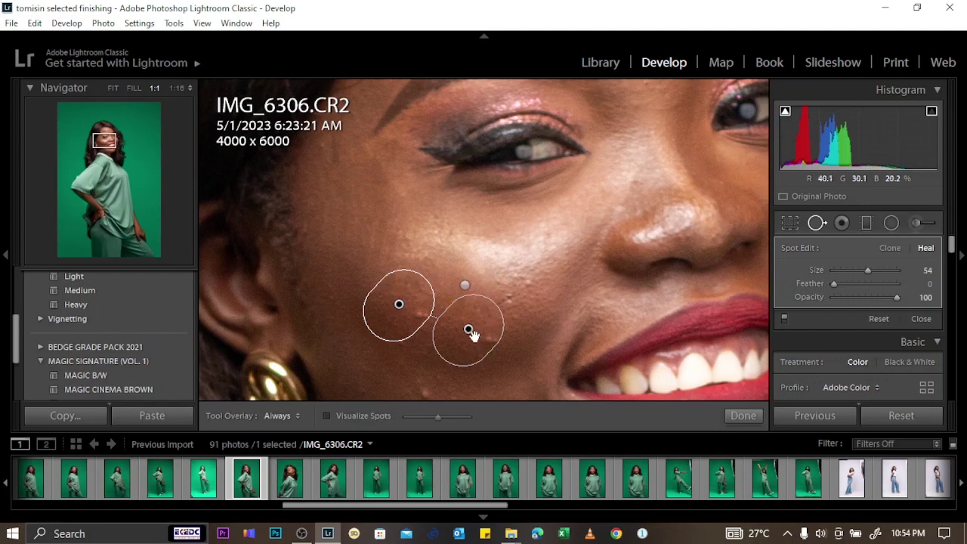
key(Delete)
click(360, 216)
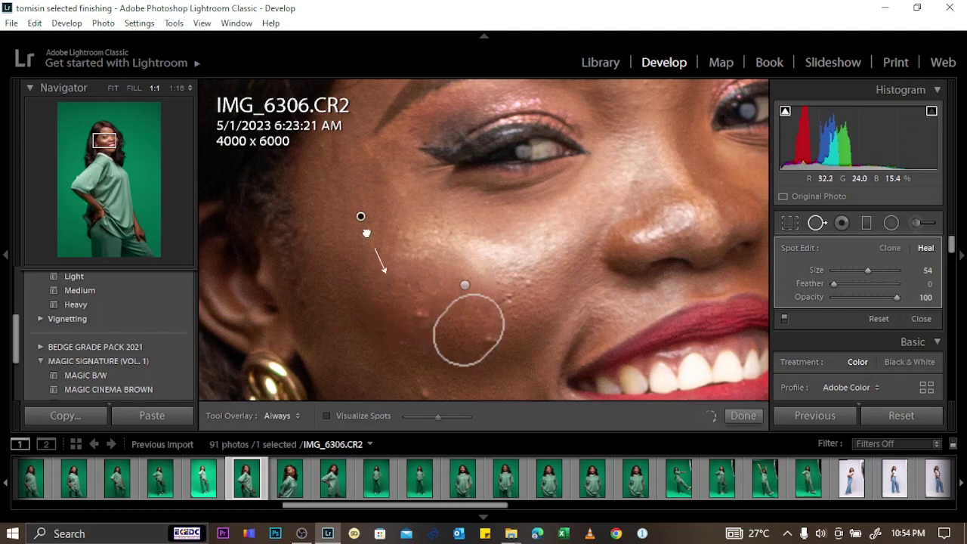
drag(366, 232, 367, 244)
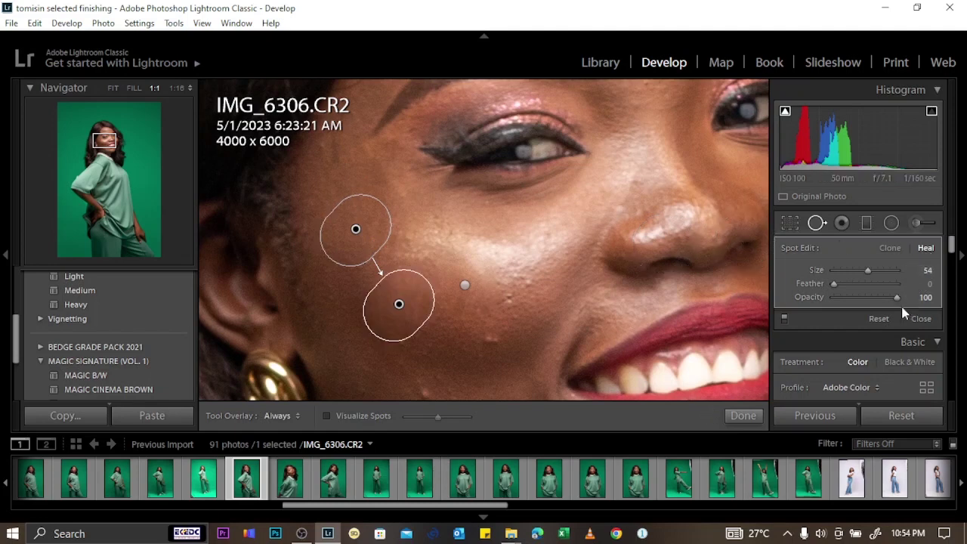
click(790, 230)
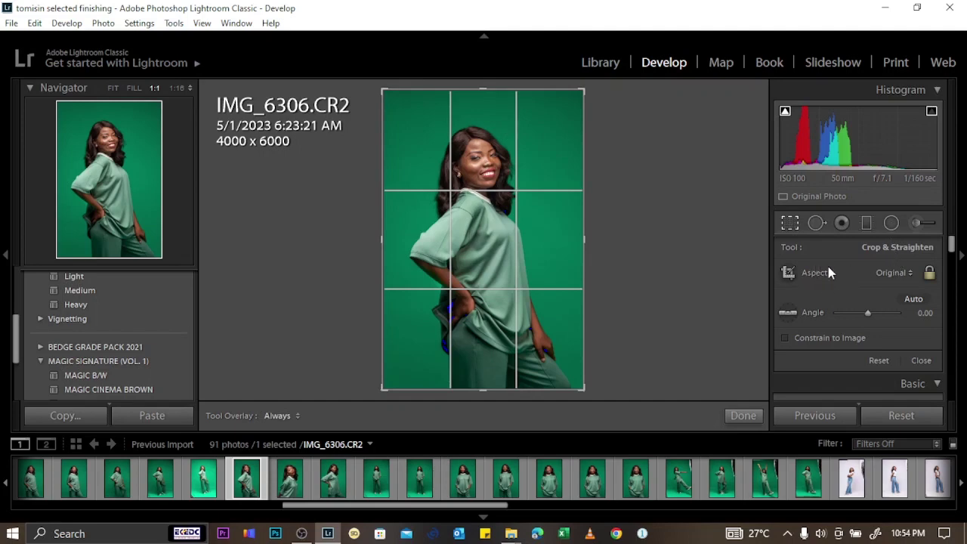
Crop IMG_6306 to 4 x 5 / 8 x 10 (4000 x 5000), shifting the photo up in the frame
click(900, 274)
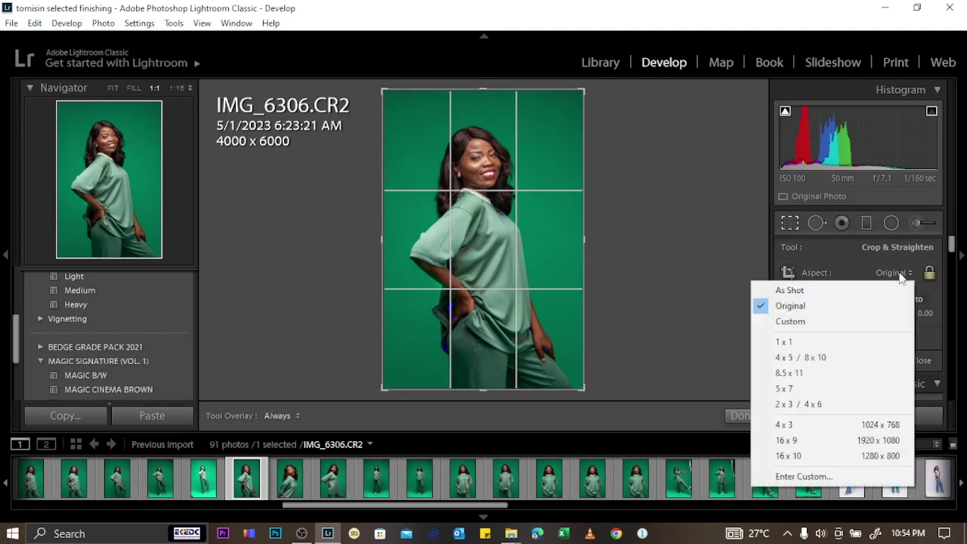
click(823, 358)
drag(509, 291, 475, 241)
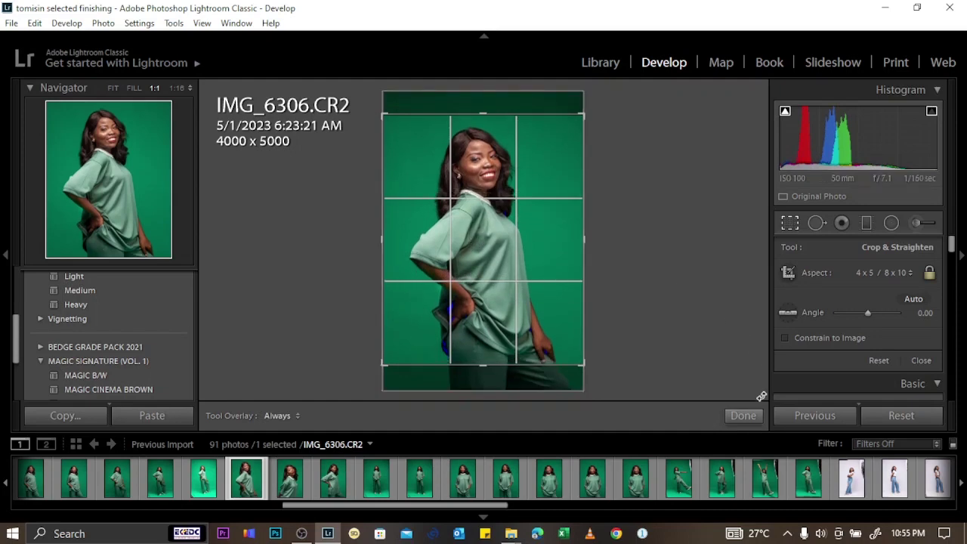
click(743, 416)
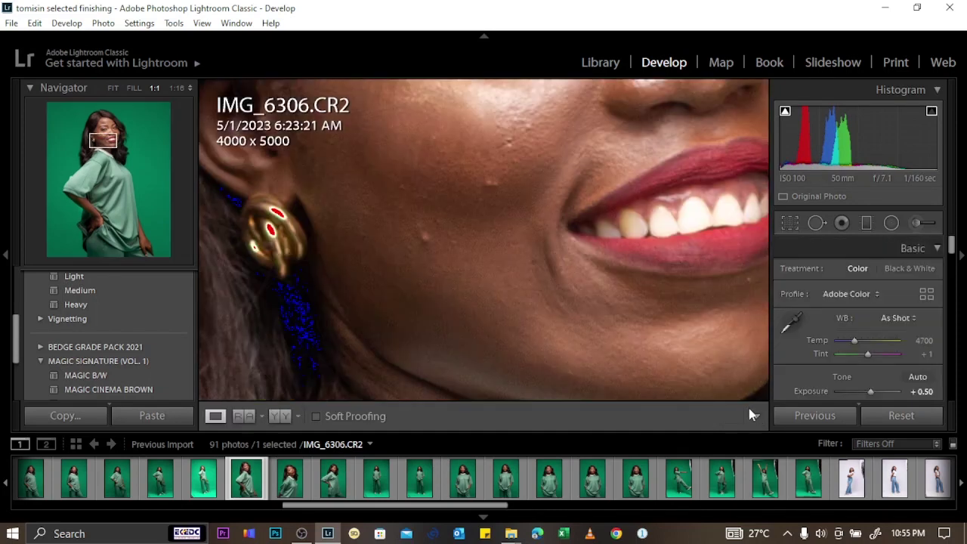
Fit the whole cropped IMG_6306 portrait in the loupe view
click(477, 222)
scroll(434, 477, up, 5)
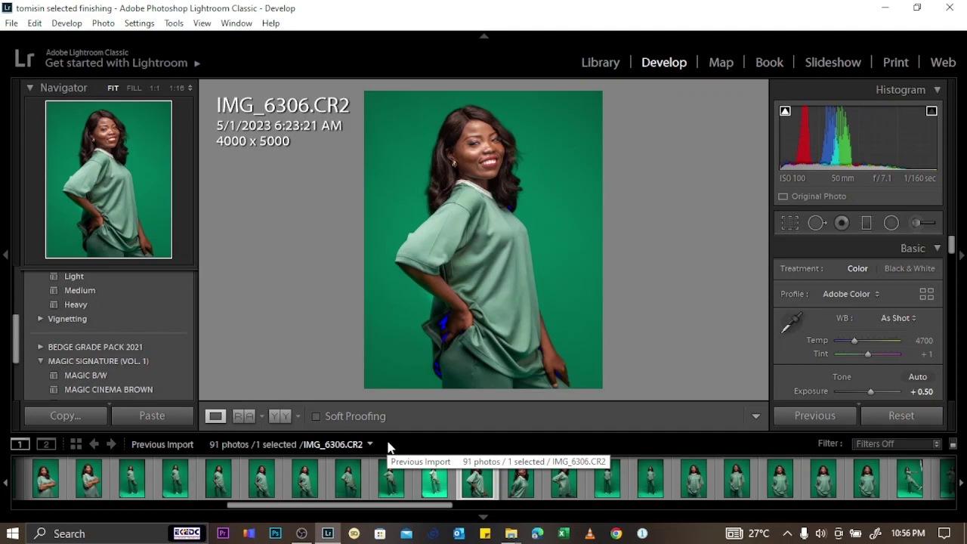
click(280, 417)
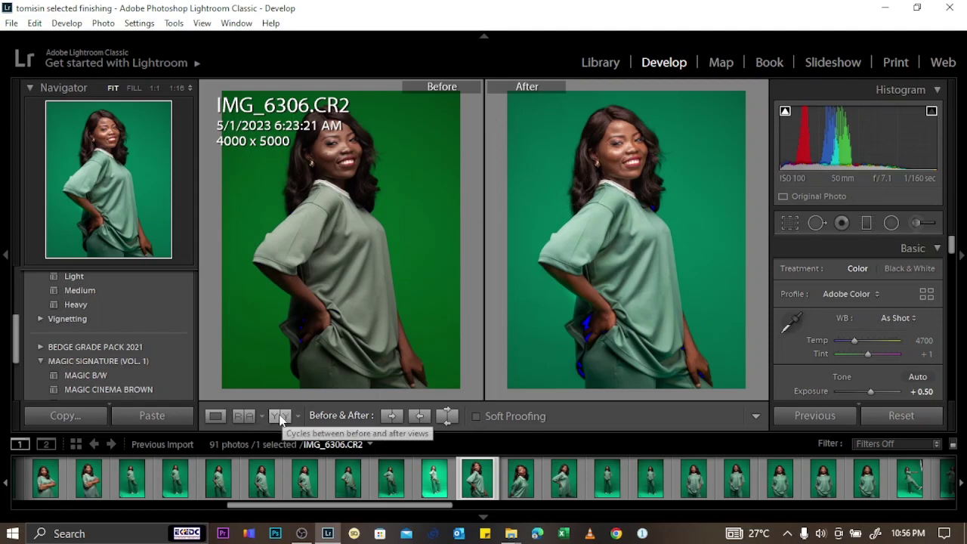
click(280, 418)
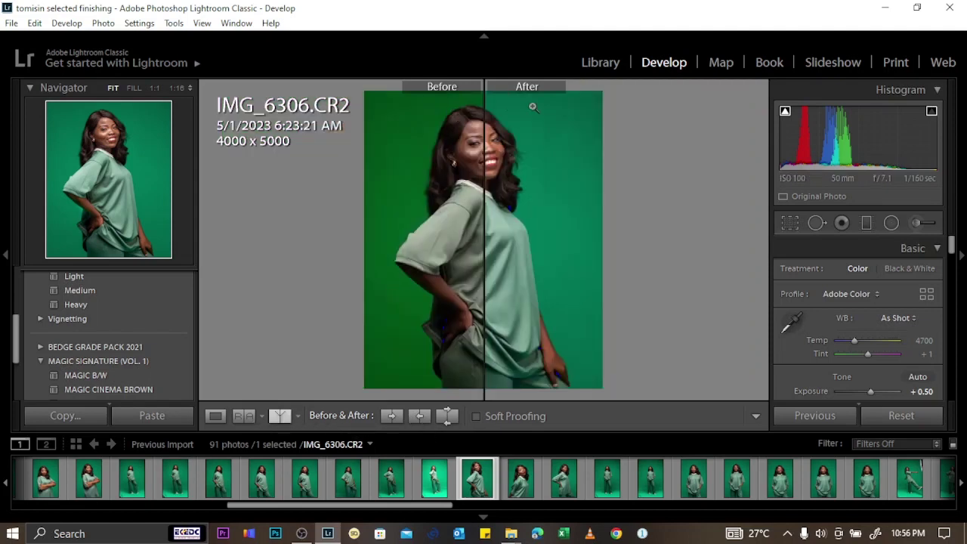
click(280, 415)
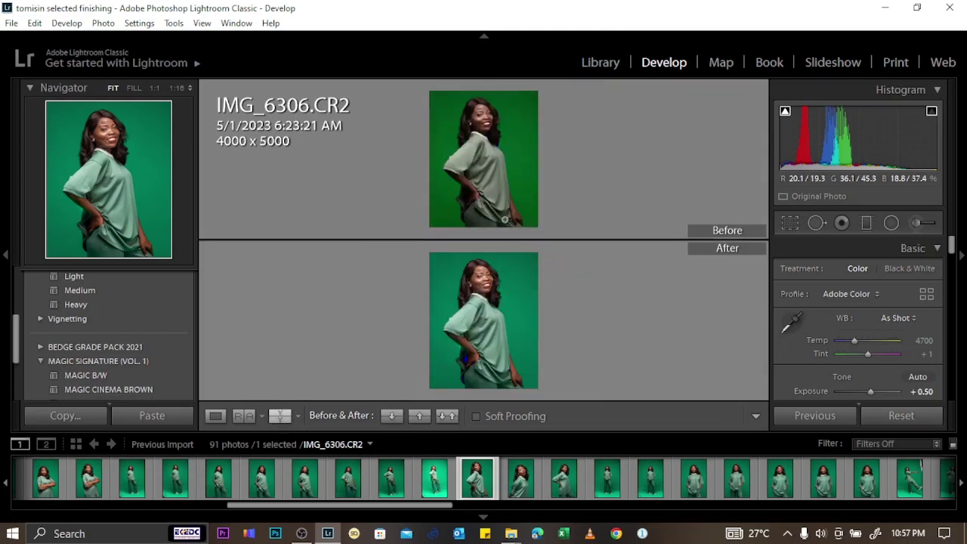
click(279, 415)
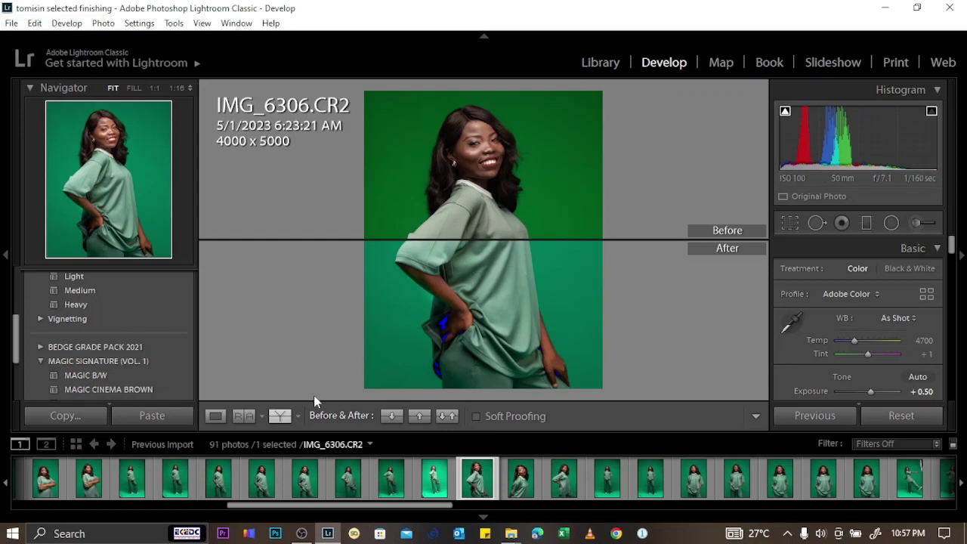
click(281, 416)
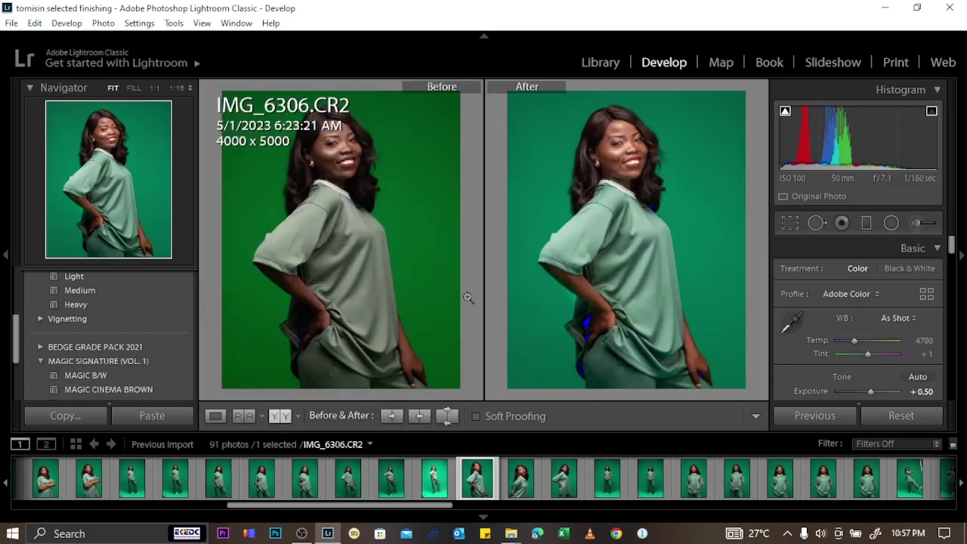
click(216, 417)
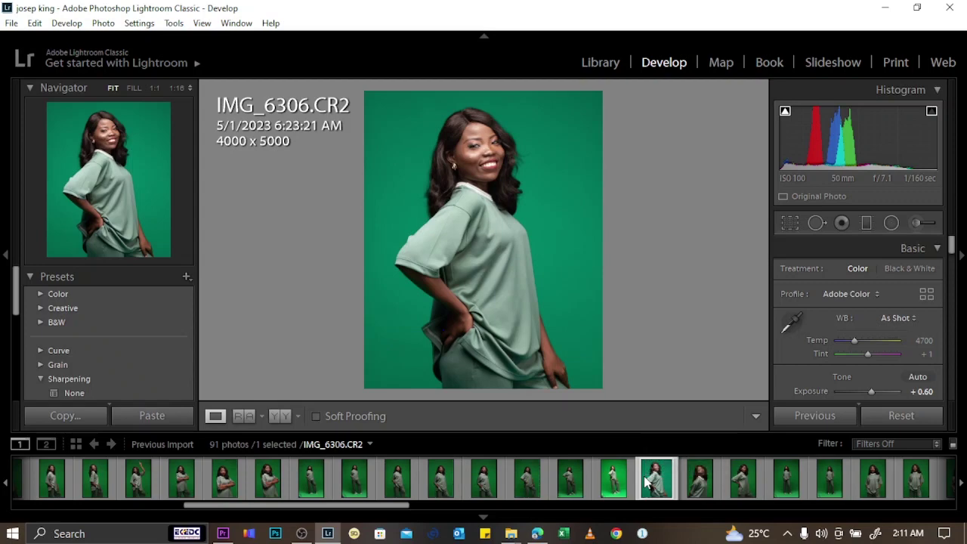
Select all 91 photos and open the Export dialog from the filmstrip's context menu
key(ctrl+a)
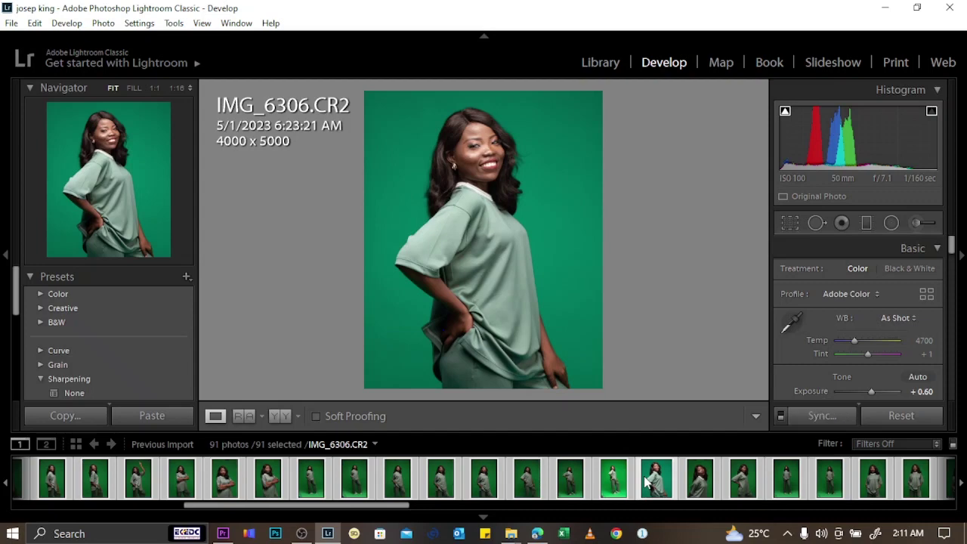
right_click(645, 477)
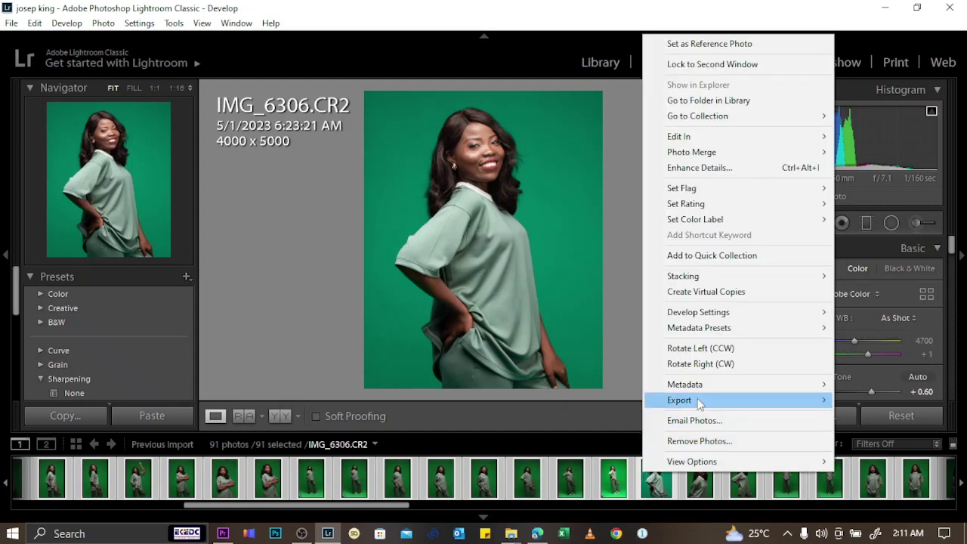
mouse_move(698, 398)
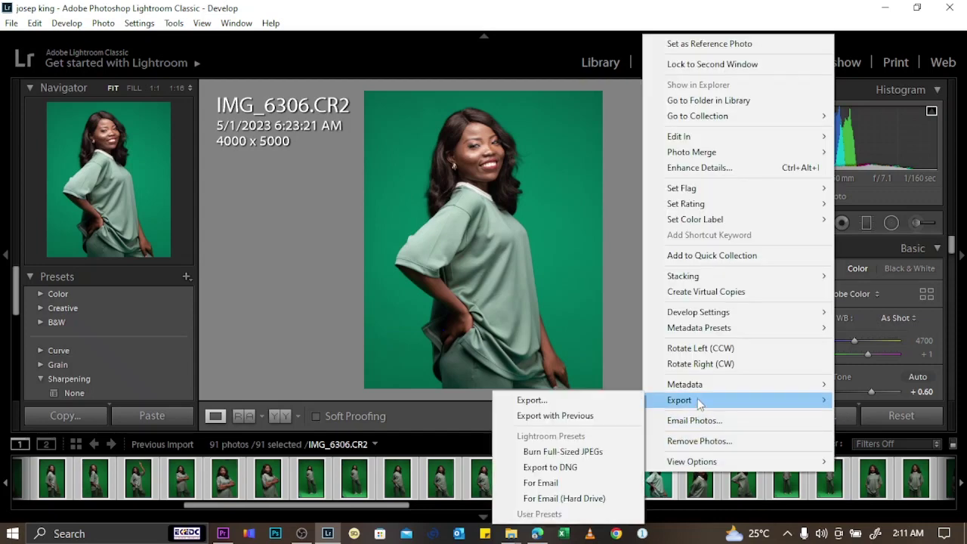
click(577, 399)
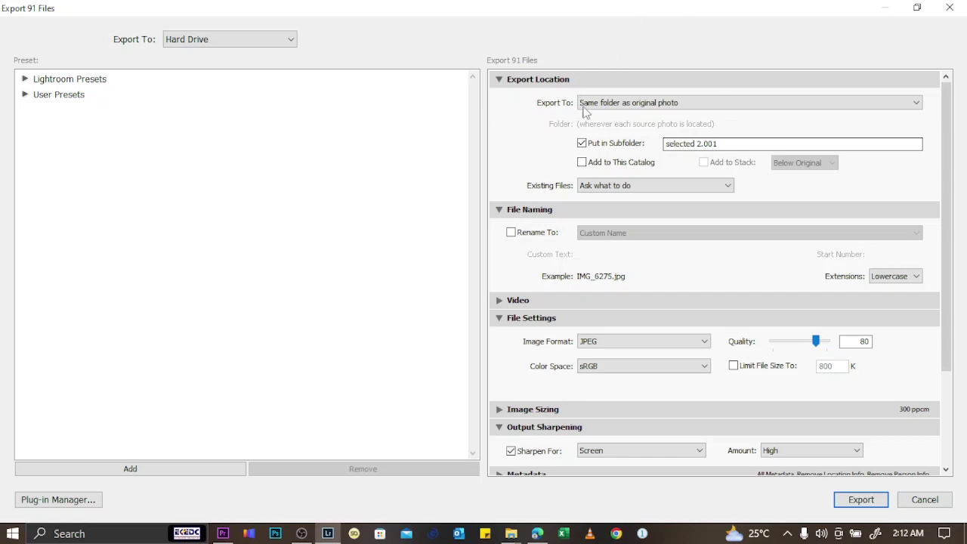
click(695, 102)
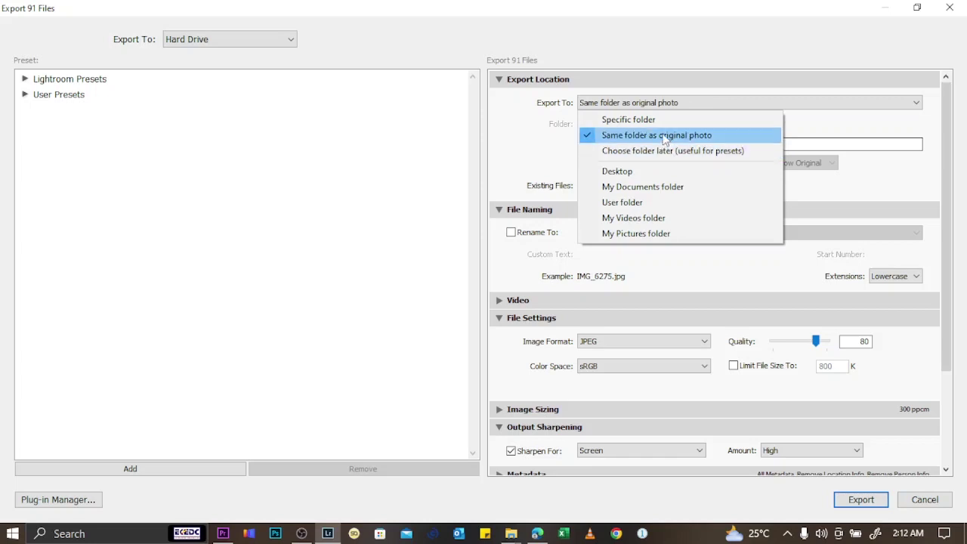
click(702, 102)
click(701, 102)
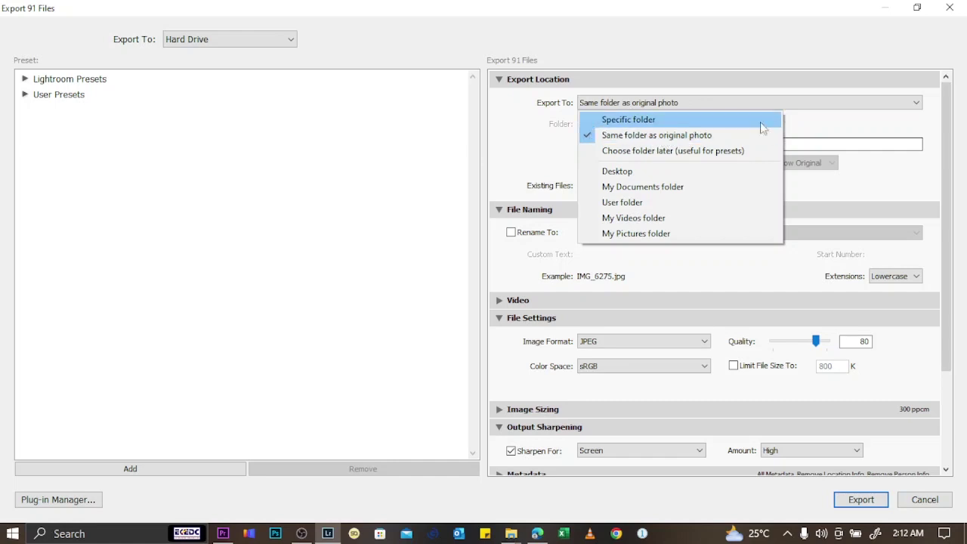
click(814, 124)
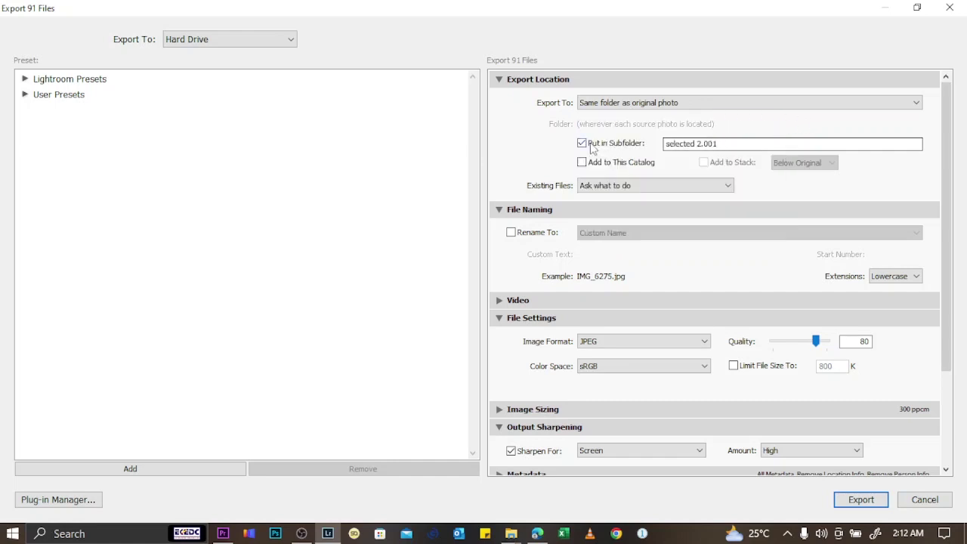
click(719, 143)
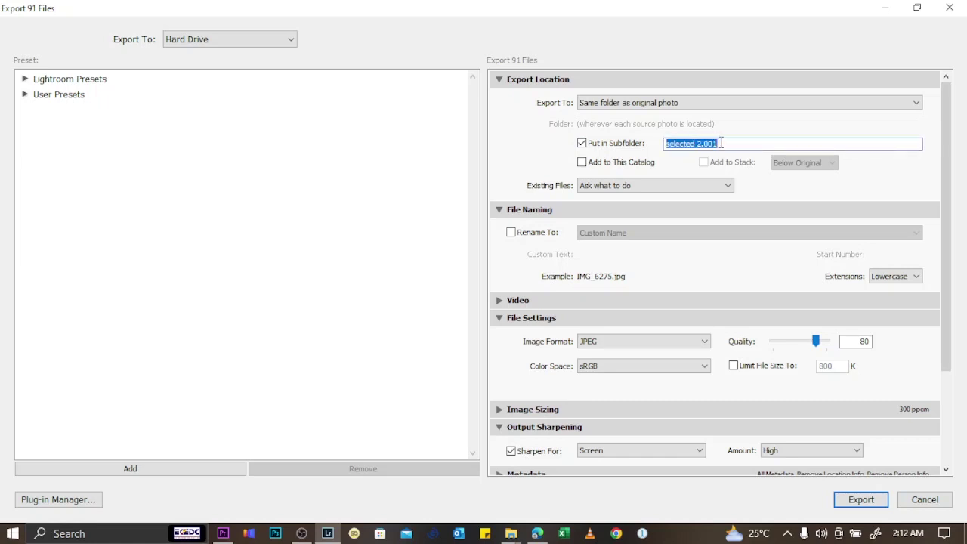
key(End)
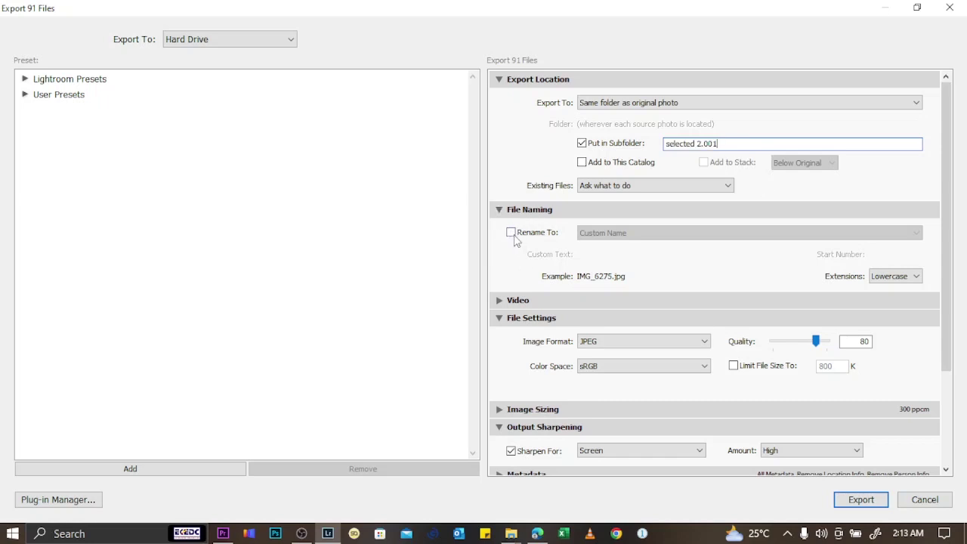
click(512, 232)
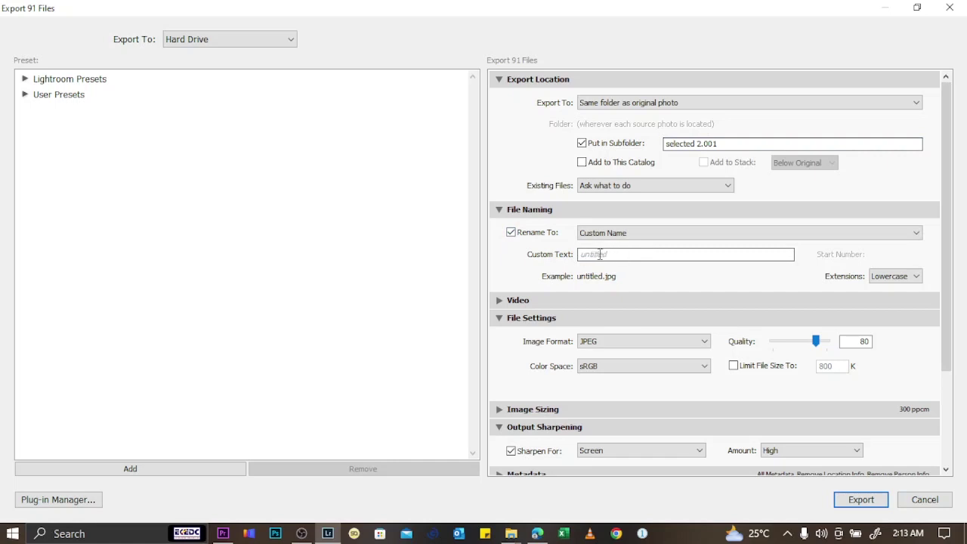
click(512, 233)
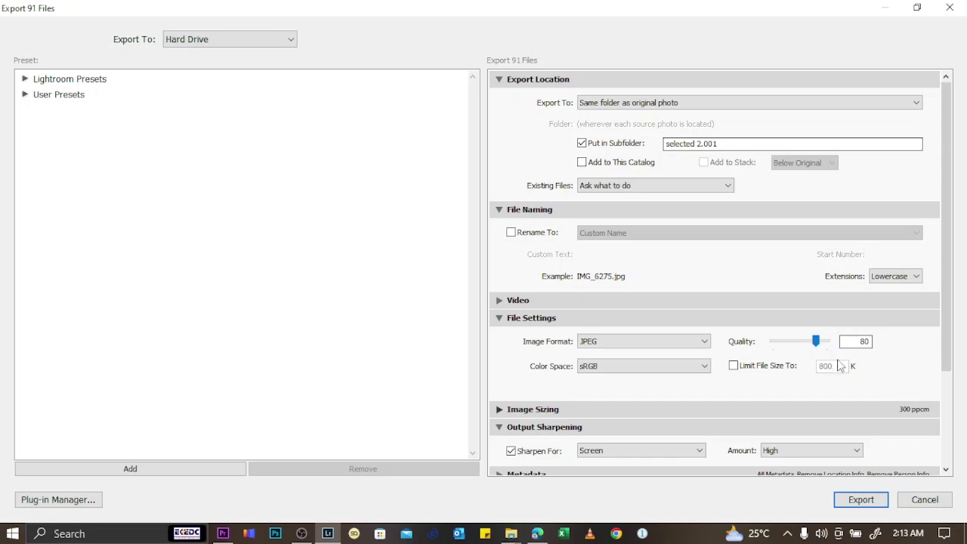
click(733, 365)
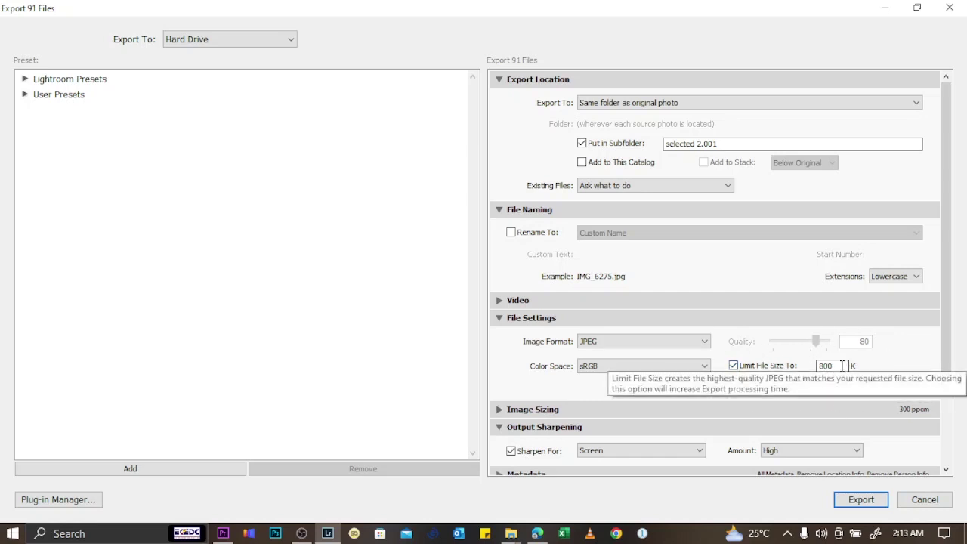
click(734, 366)
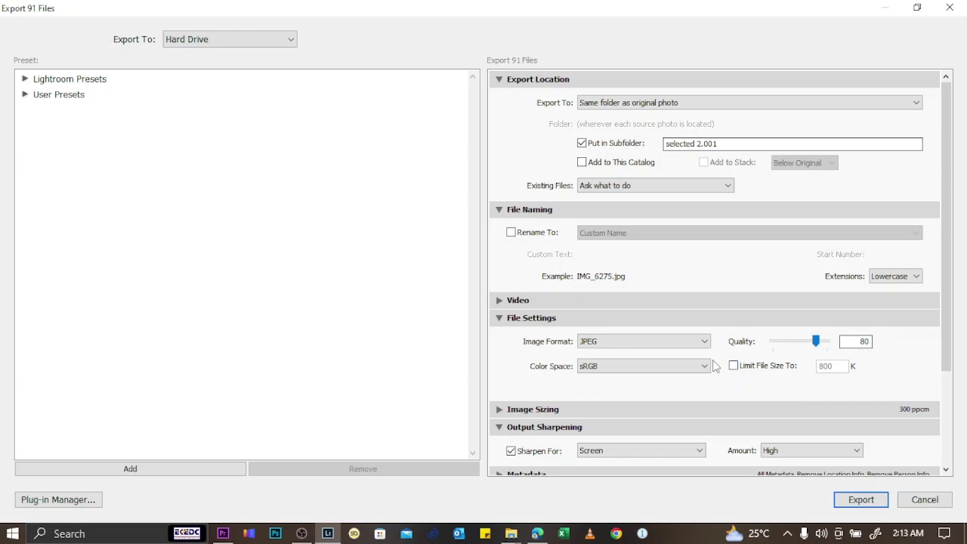
click(619, 344)
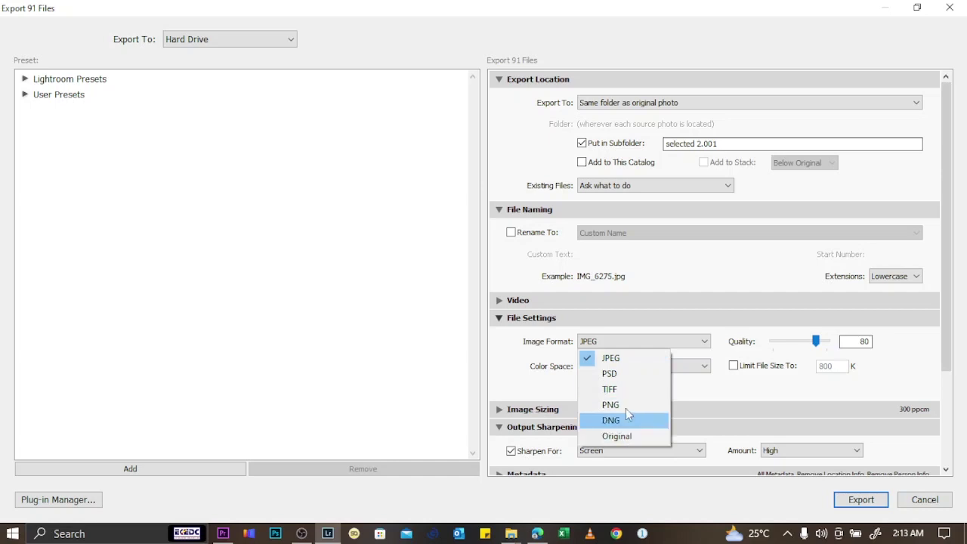
click(624, 361)
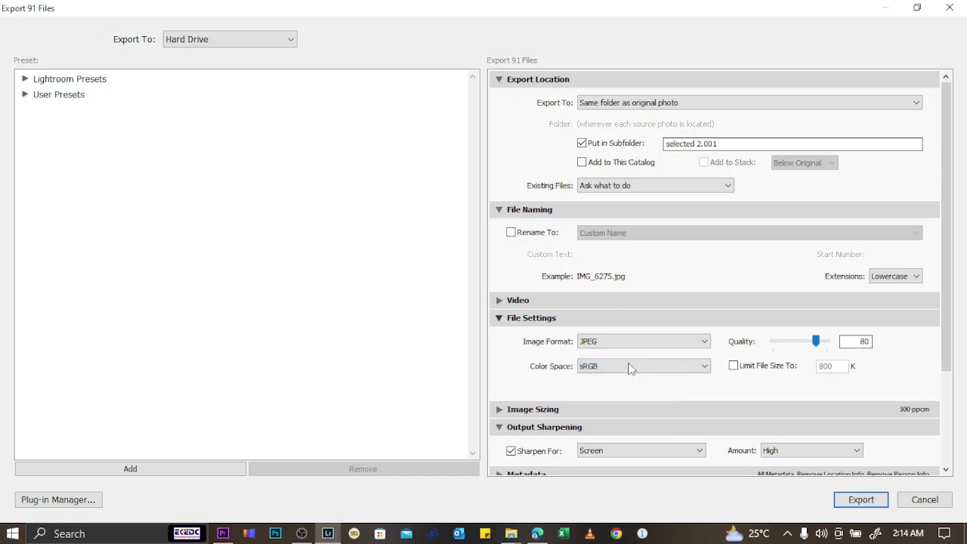
drag(947, 246, 944, 337)
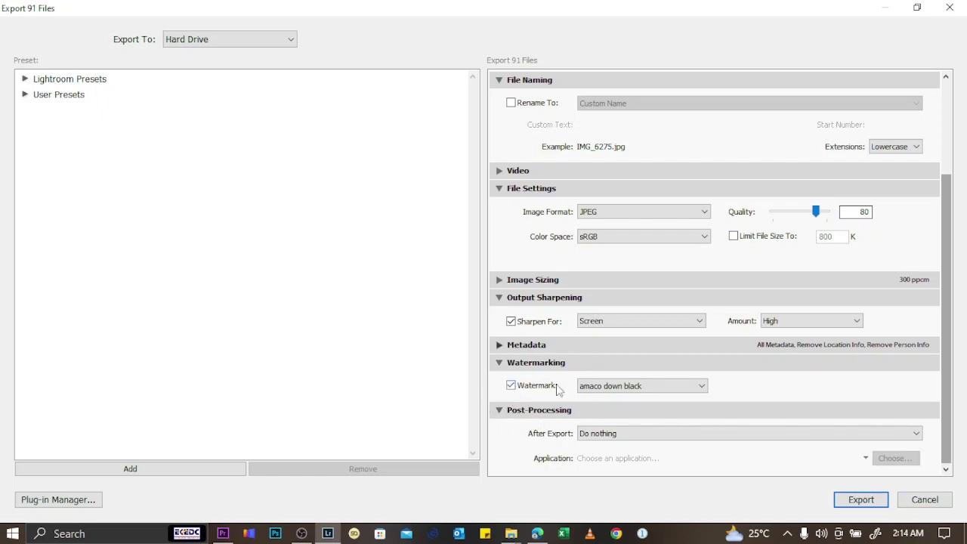
Keep the 'amaco down black' watermark and export the 91 photos as JPEGs
click(601, 388)
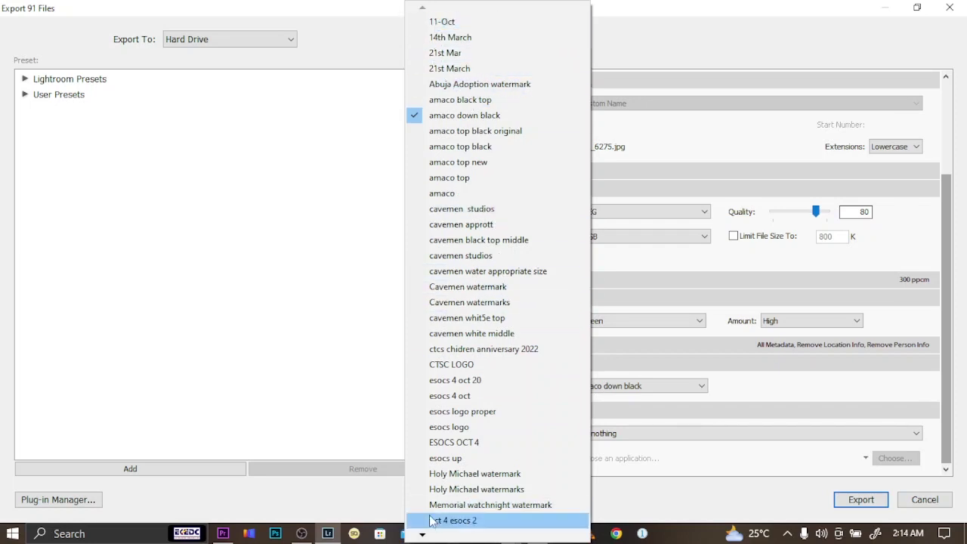
mouse_move(422, 535)
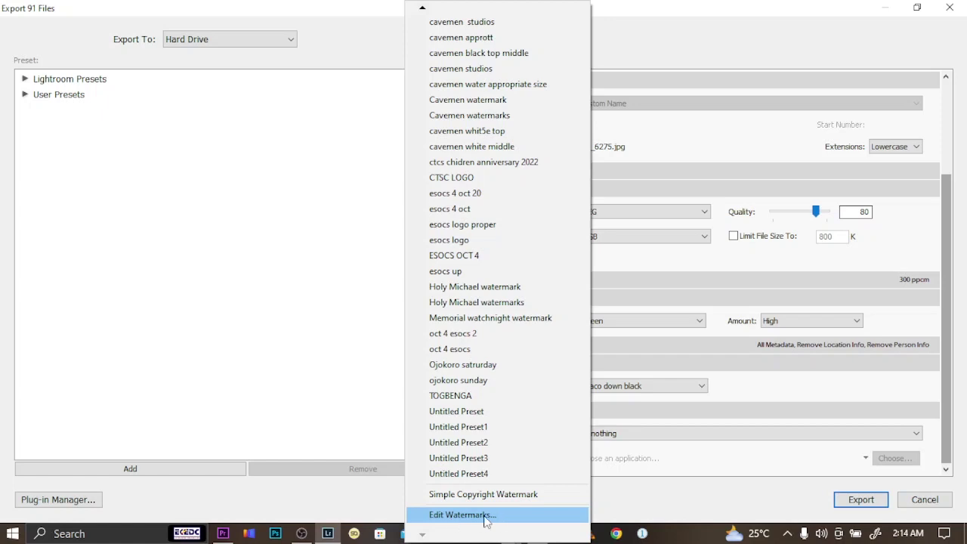
click(788, 391)
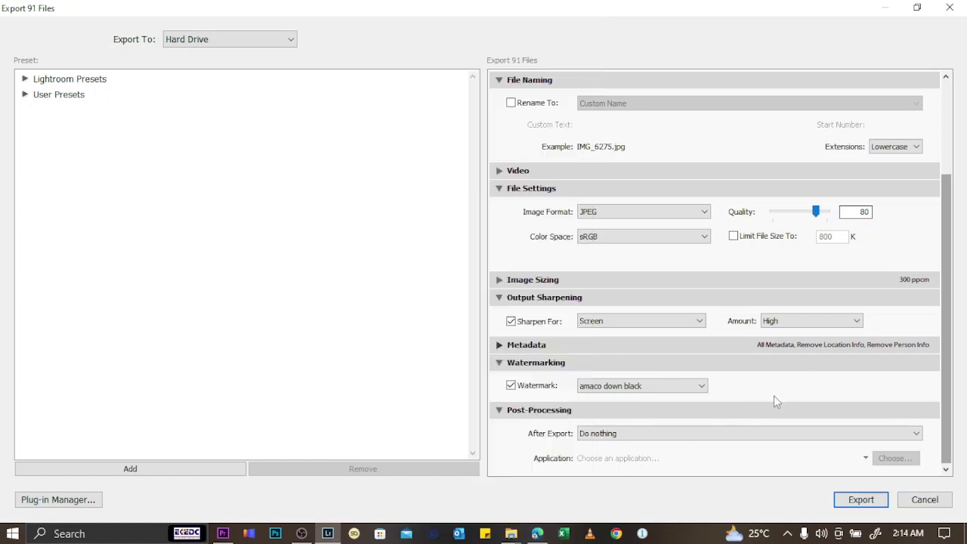
click(861, 500)
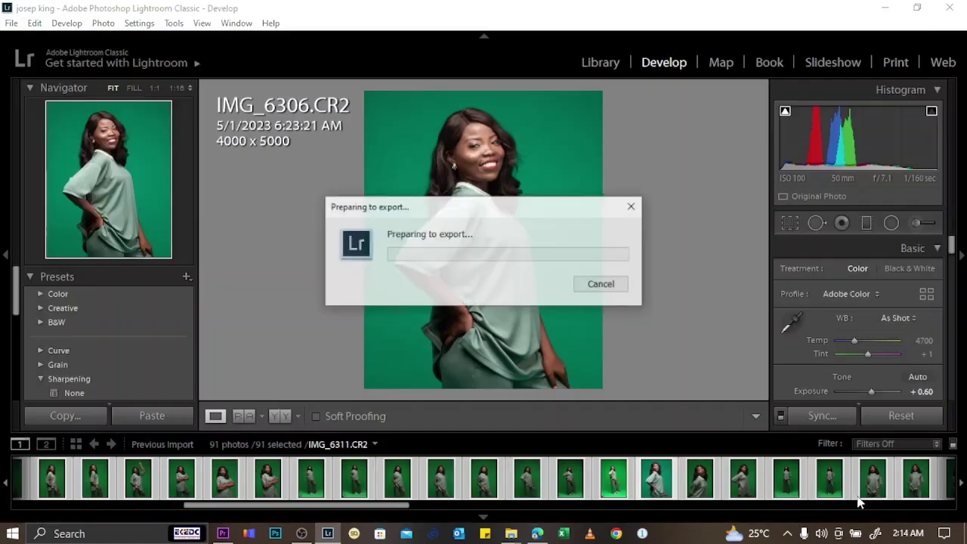